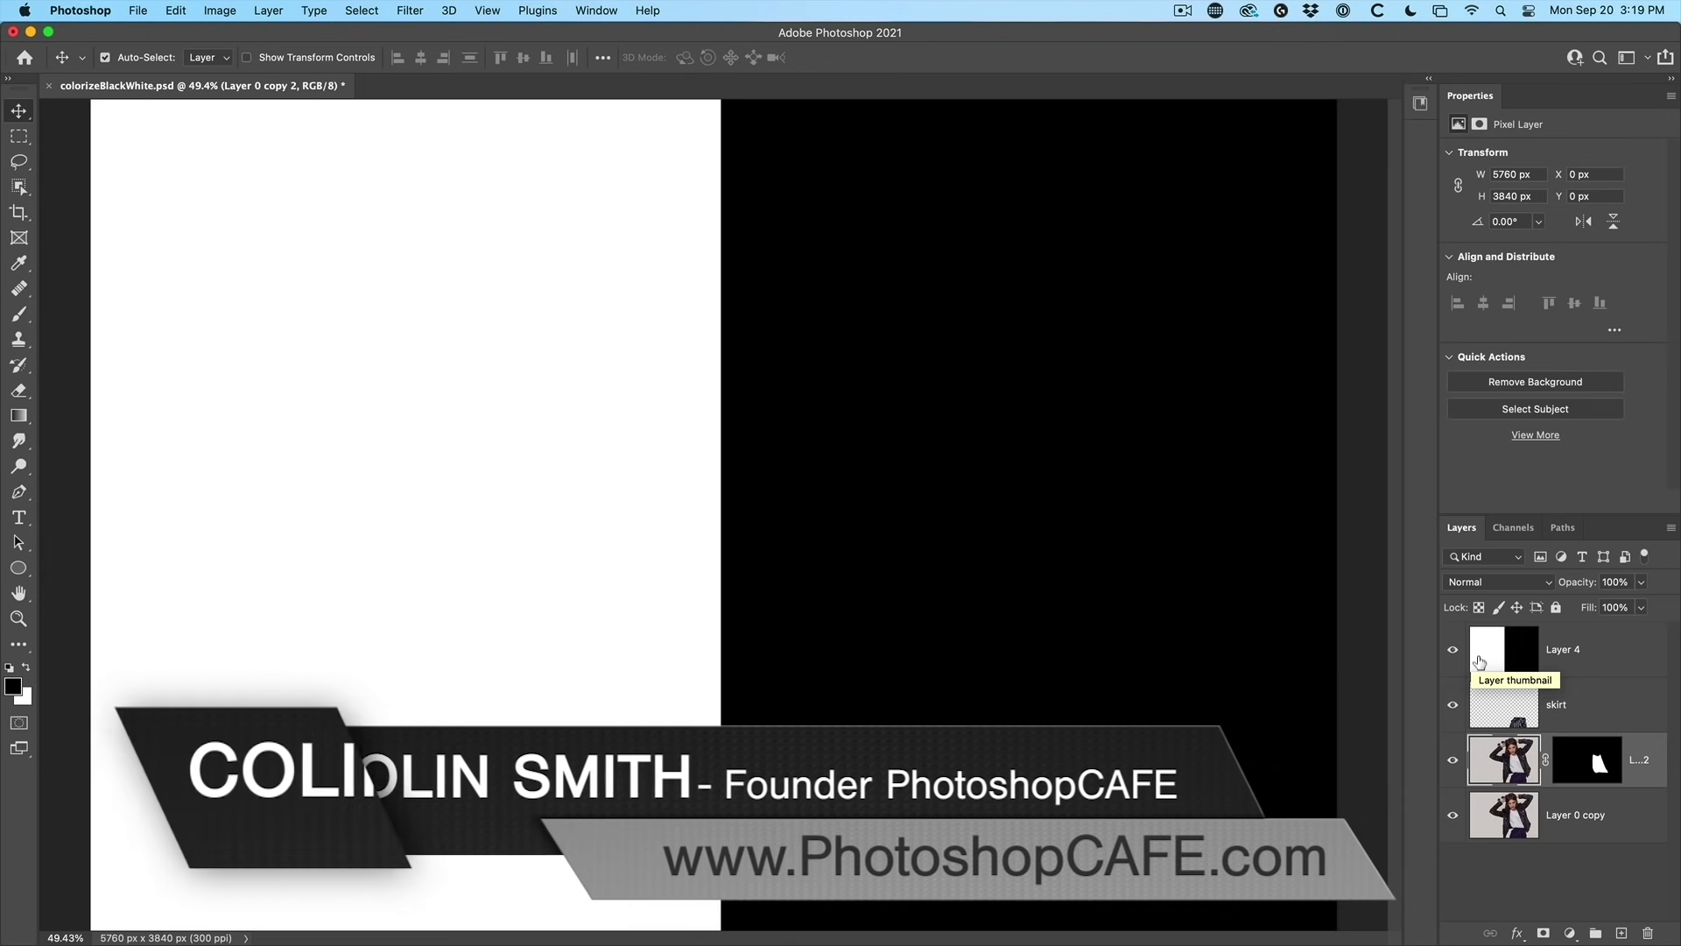
Step: Add a Hue/Saturation adjustment above Layer 4 with Colorize on, saturation 100 and hue 123
{"action": "left_click", "coordinate": [1506, 653]}
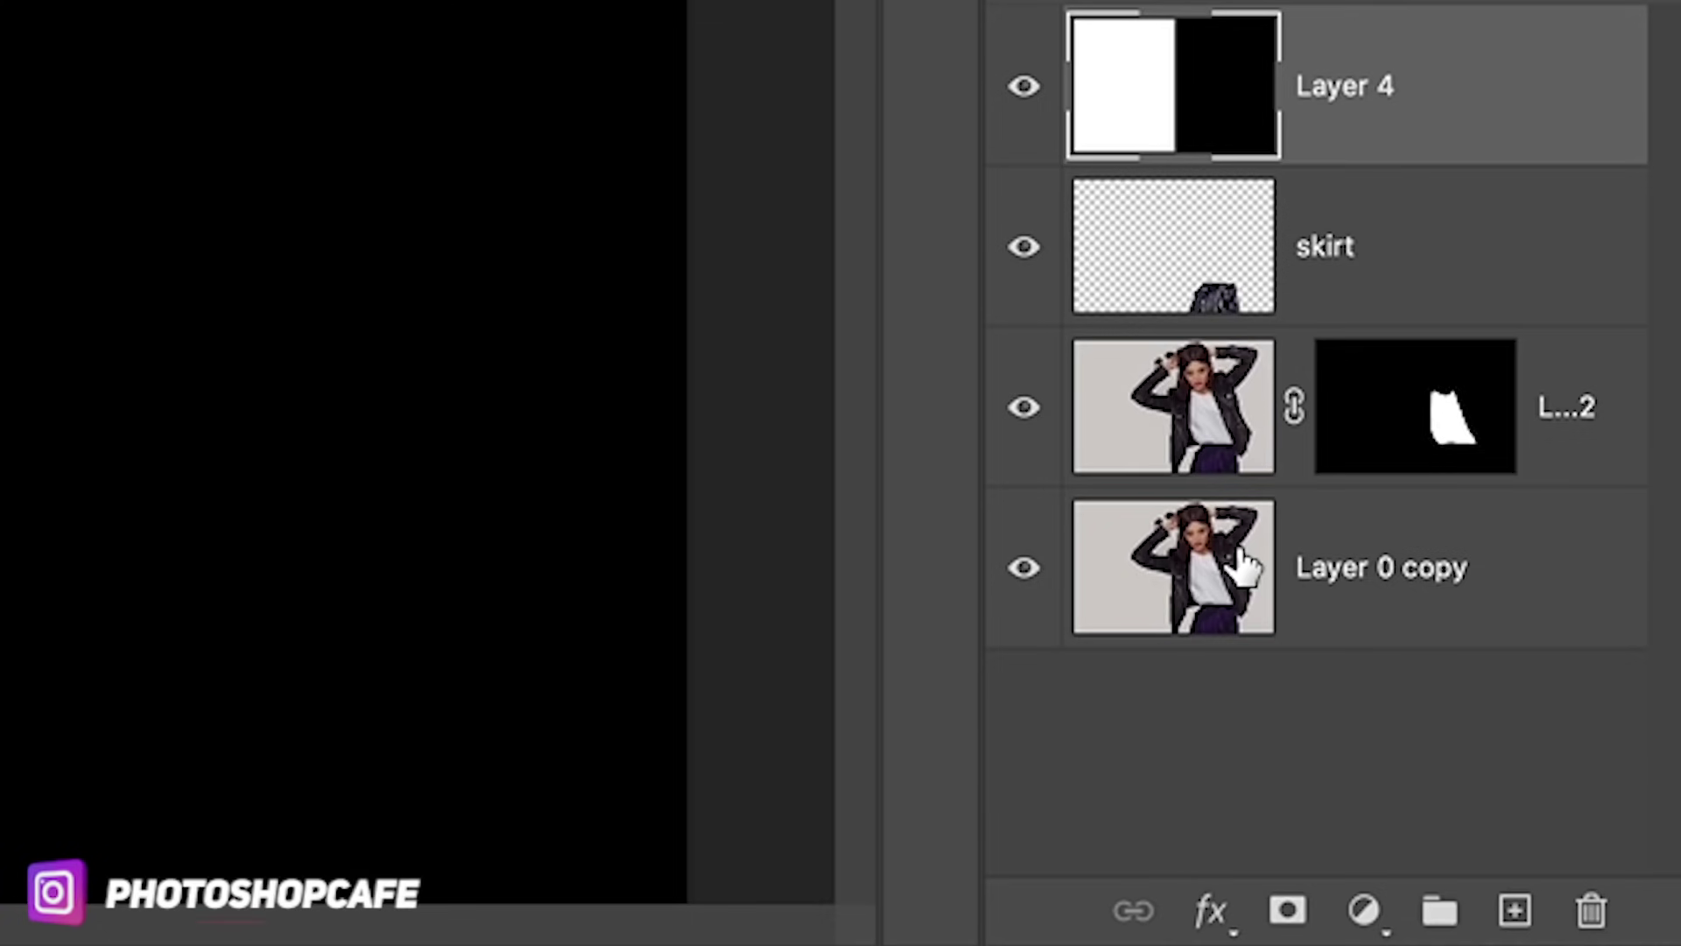
{"action": "left_click", "coordinate": [1363, 910]}
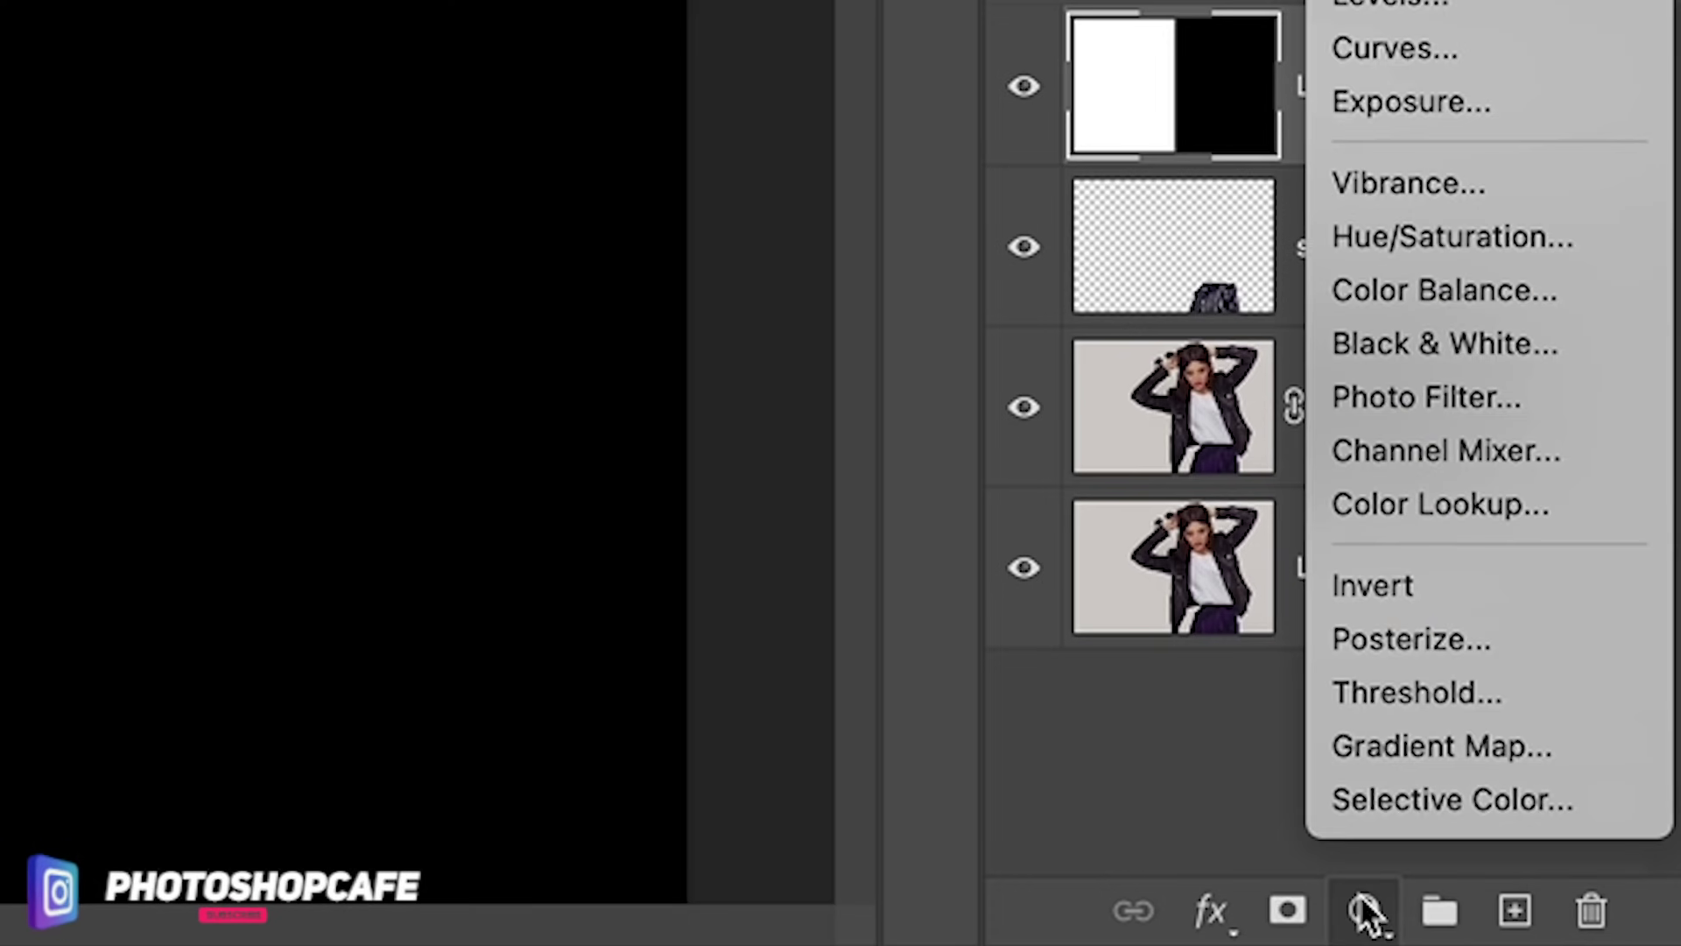
{"action": "left_click", "coordinate": [1430, 233]}
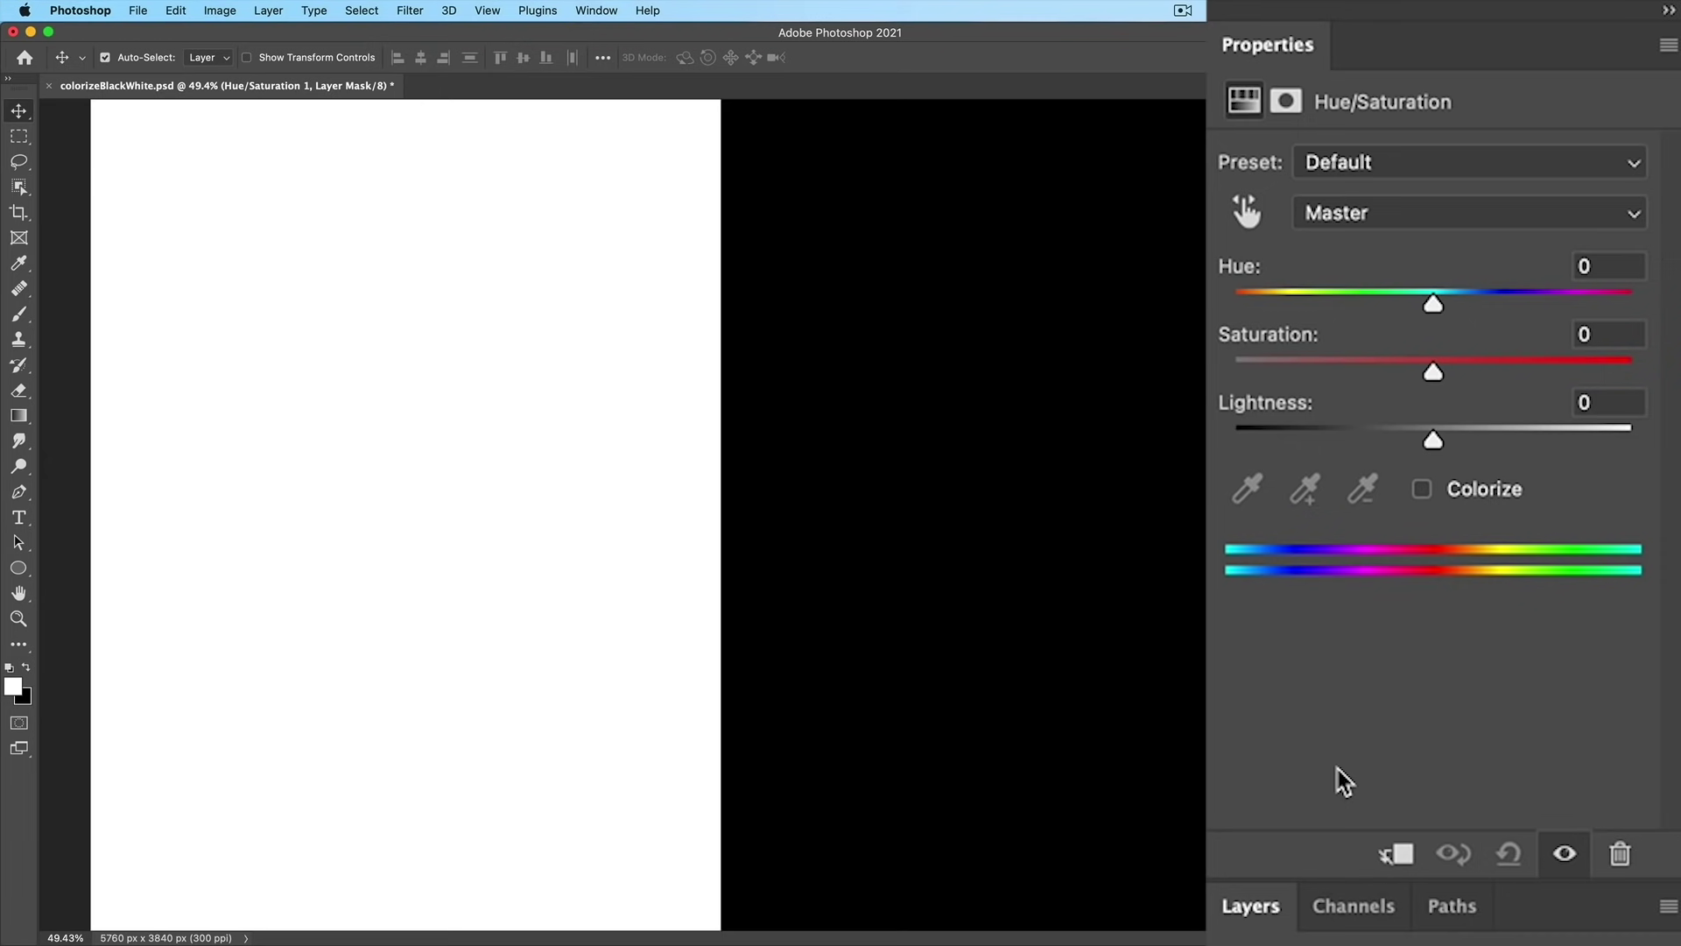
{"action": "left_click", "coordinate": [1422, 490]}
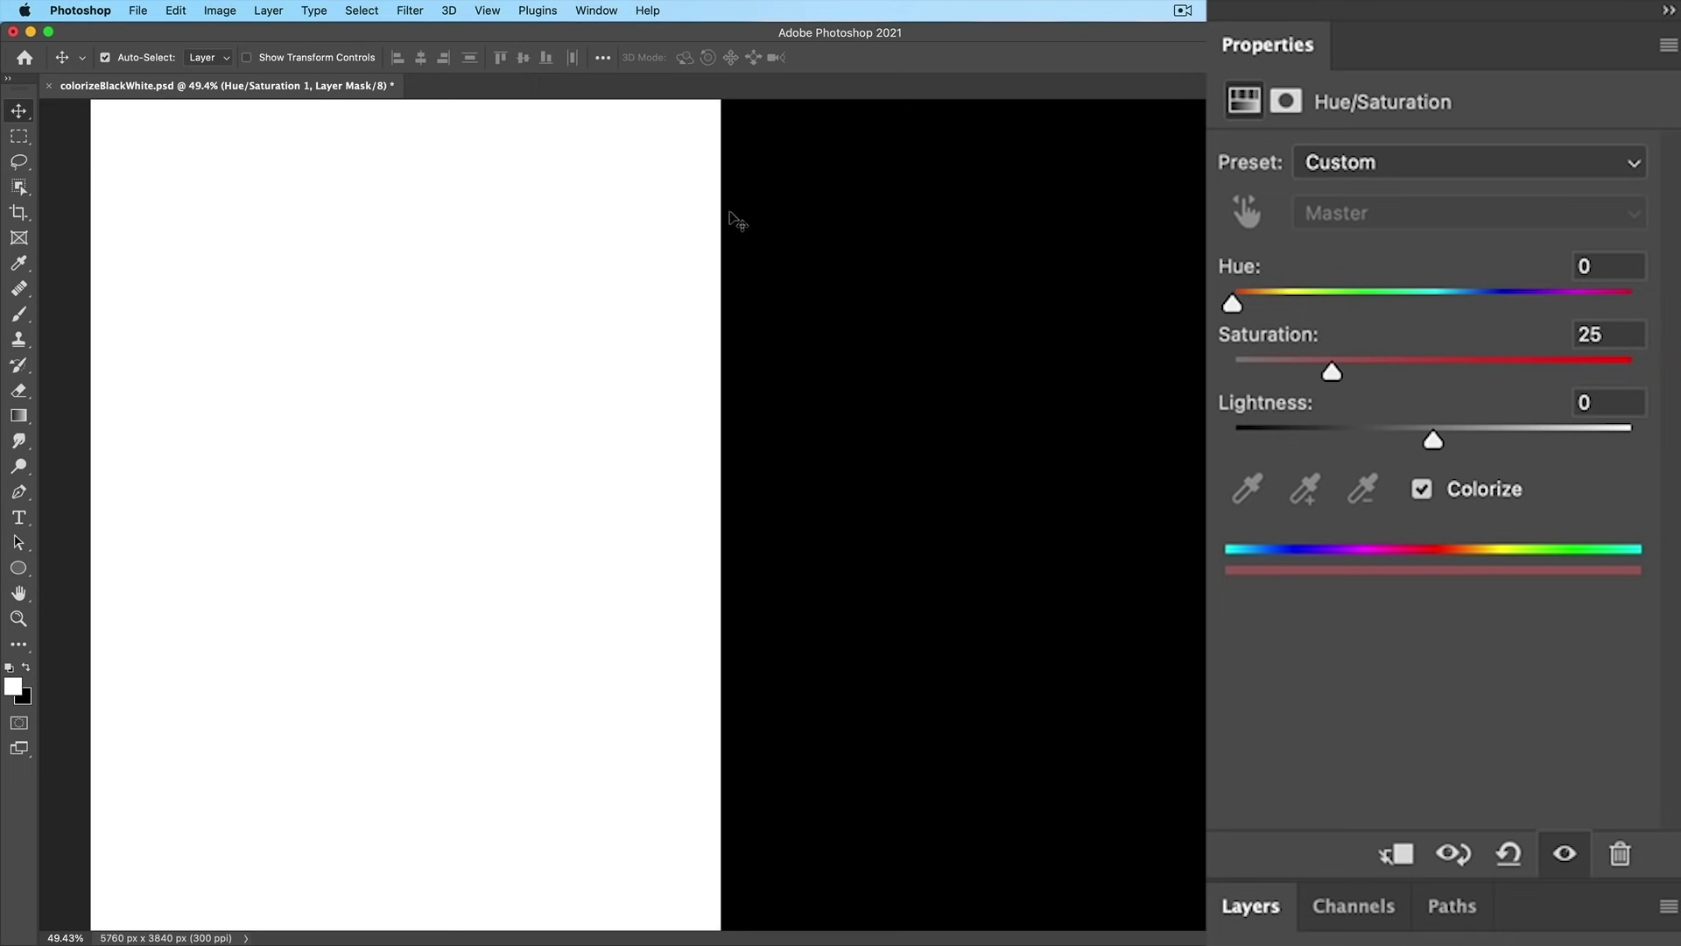
{"action": "left_click_drag", "start_coordinate": [1336, 375], "coordinate": [1634, 377]}
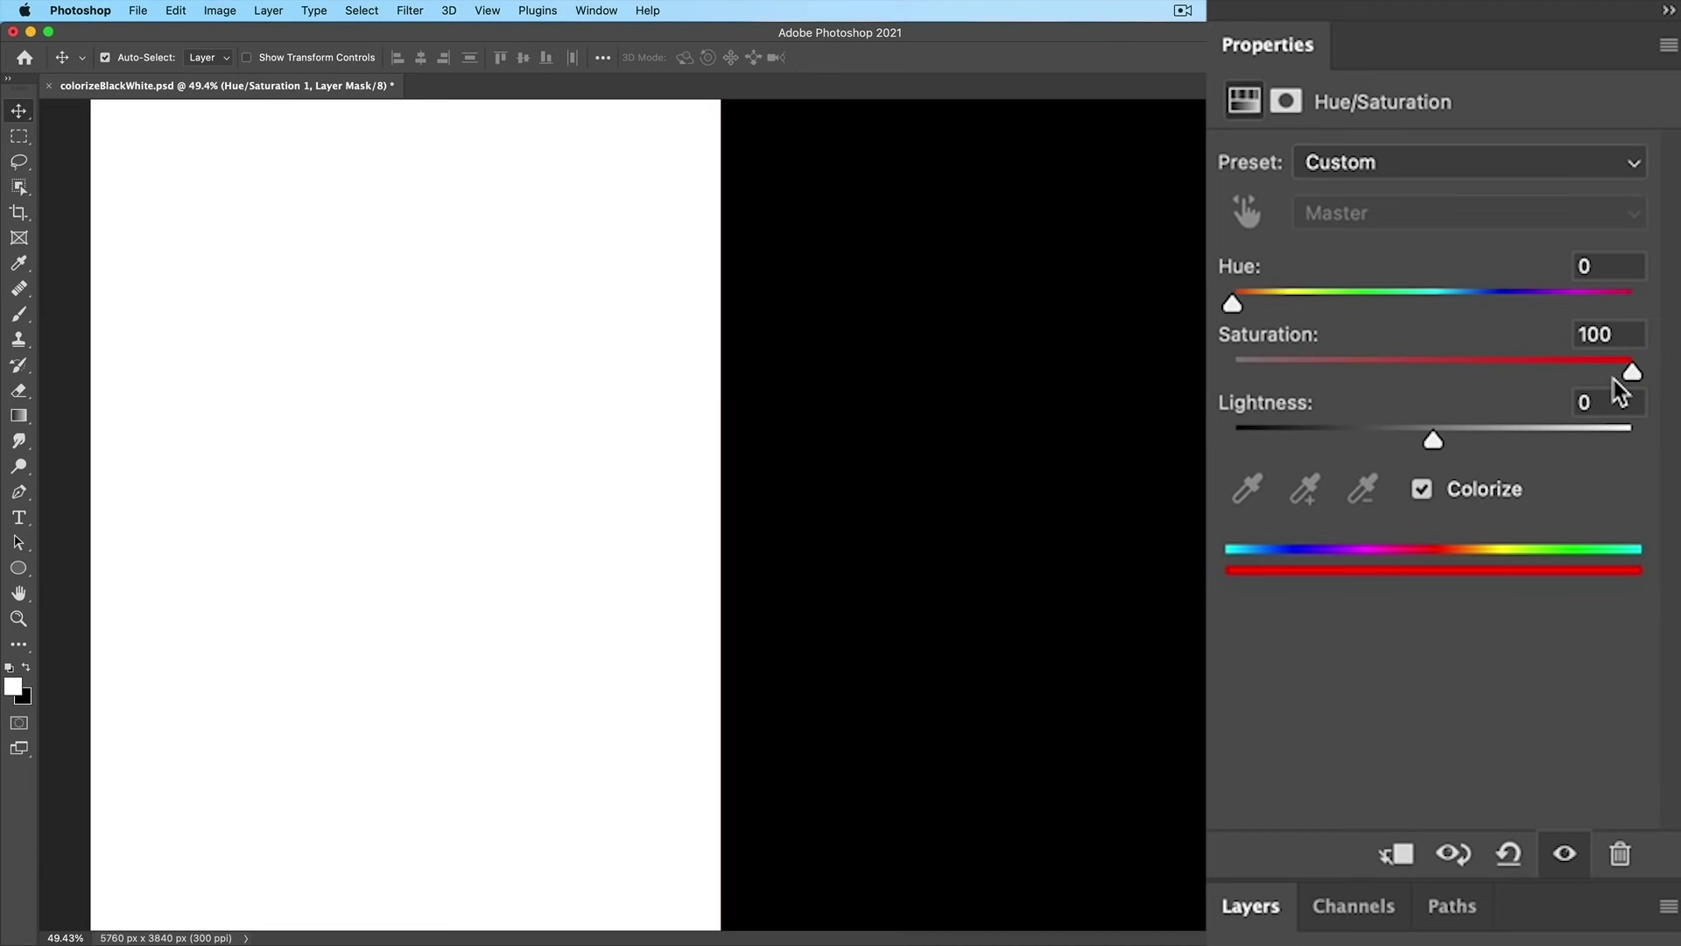
{"action": "left_click_drag", "start_coordinate": [1233, 314], "coordinate": [1369, 315]}
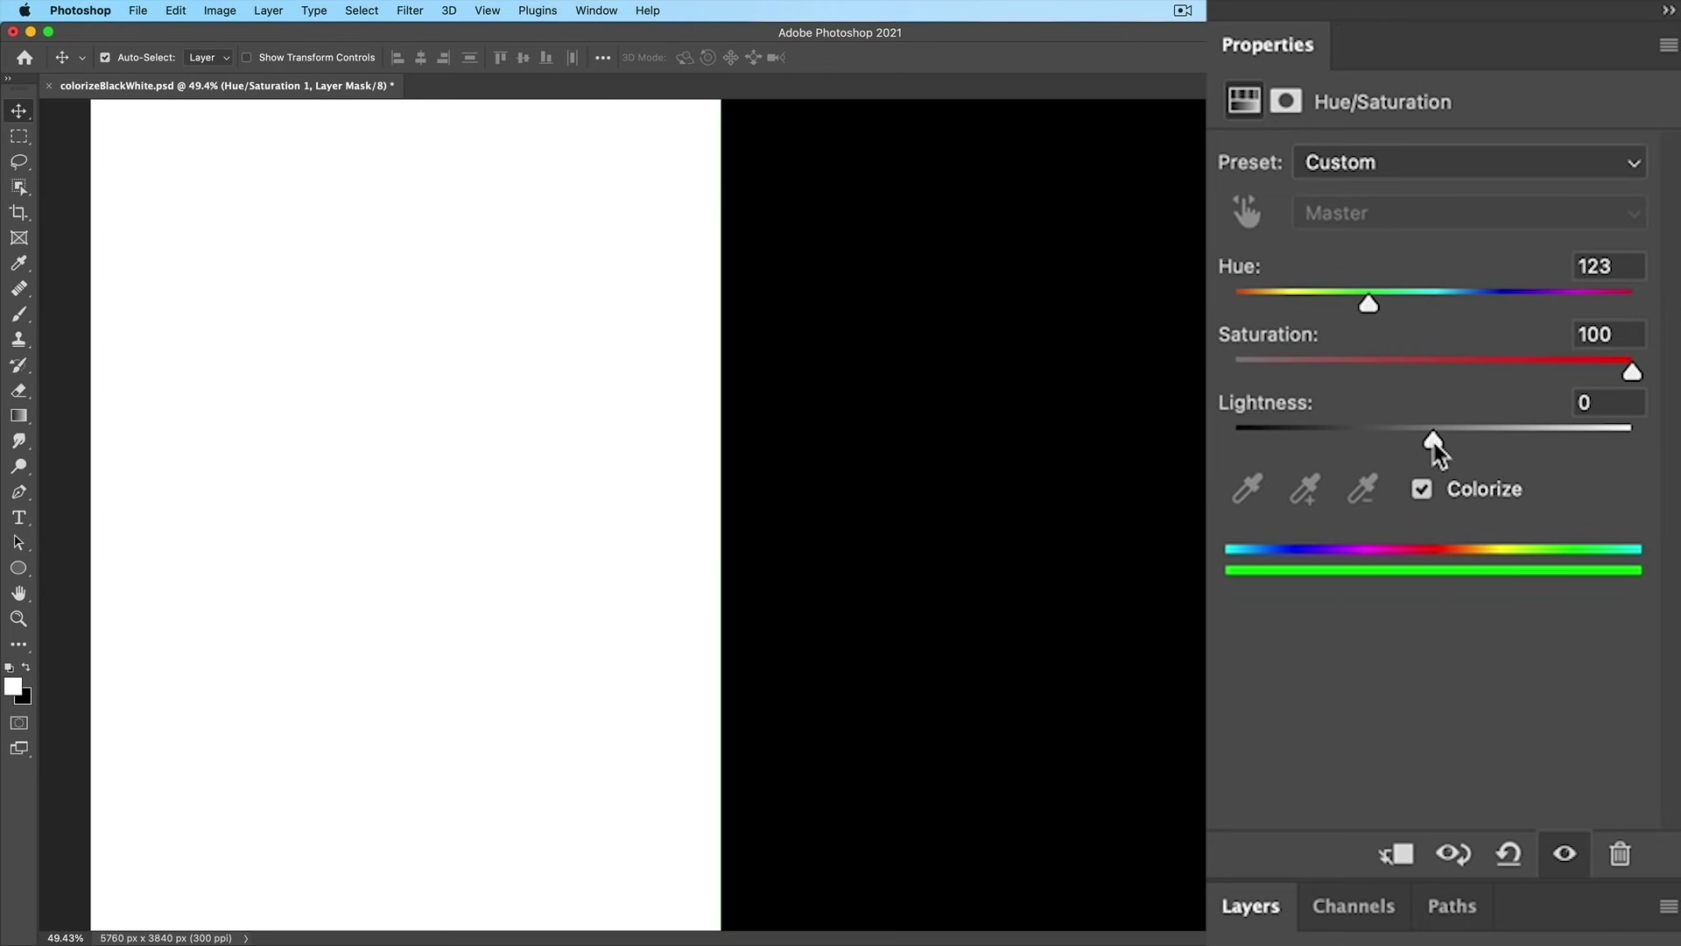
Step: Tint the black half dark blue by raising the lightness to +13 and shifting the hue to 241 at saturation 100
{"action": "left_click_drag", "start_coordinate": [1435, 441], "coordinate": [1460, 444]}
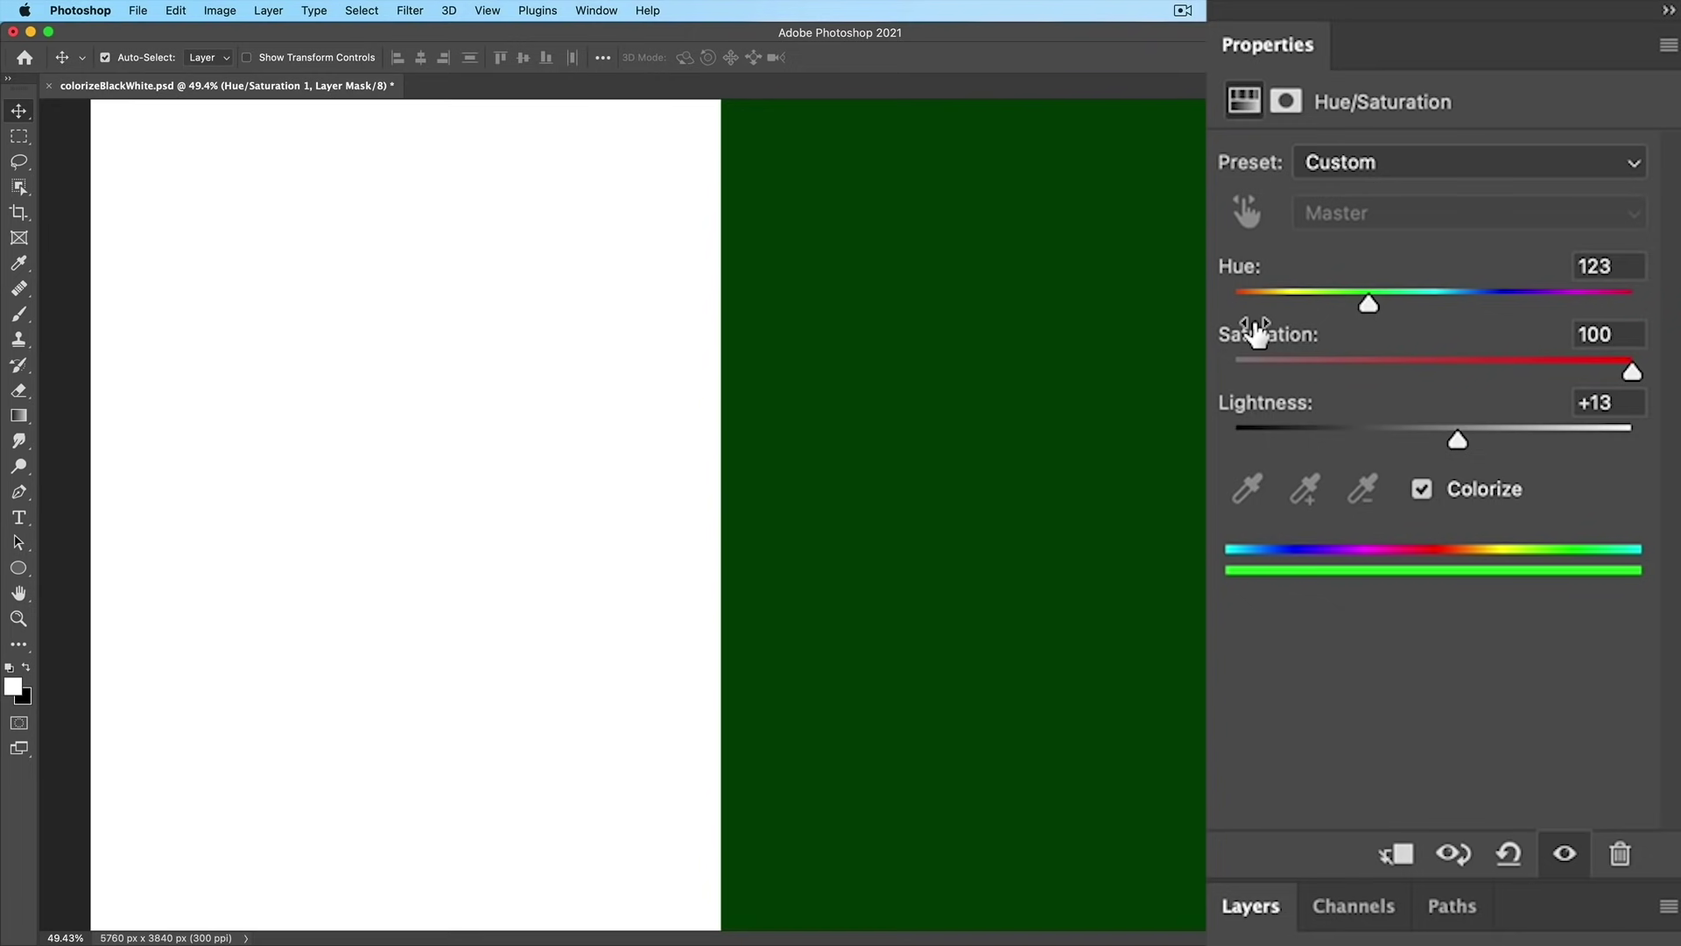
{"action": "left_click_drag", "start_coordinate": [1370, 307], "coordinate": [1497, 326]}
{"action": "mouse_move", "coordinate": [1631, 372]}
{"action": "left_mouse_down"}
{"action": "mouse_move", "coordinate": [1550, 387]}
{"action": "mouse_move", "coordinate": [1396, 376]}
{"action": "mouse_move", "coordinate": [1634, 373]}
{"action": "left_mouse_up"}
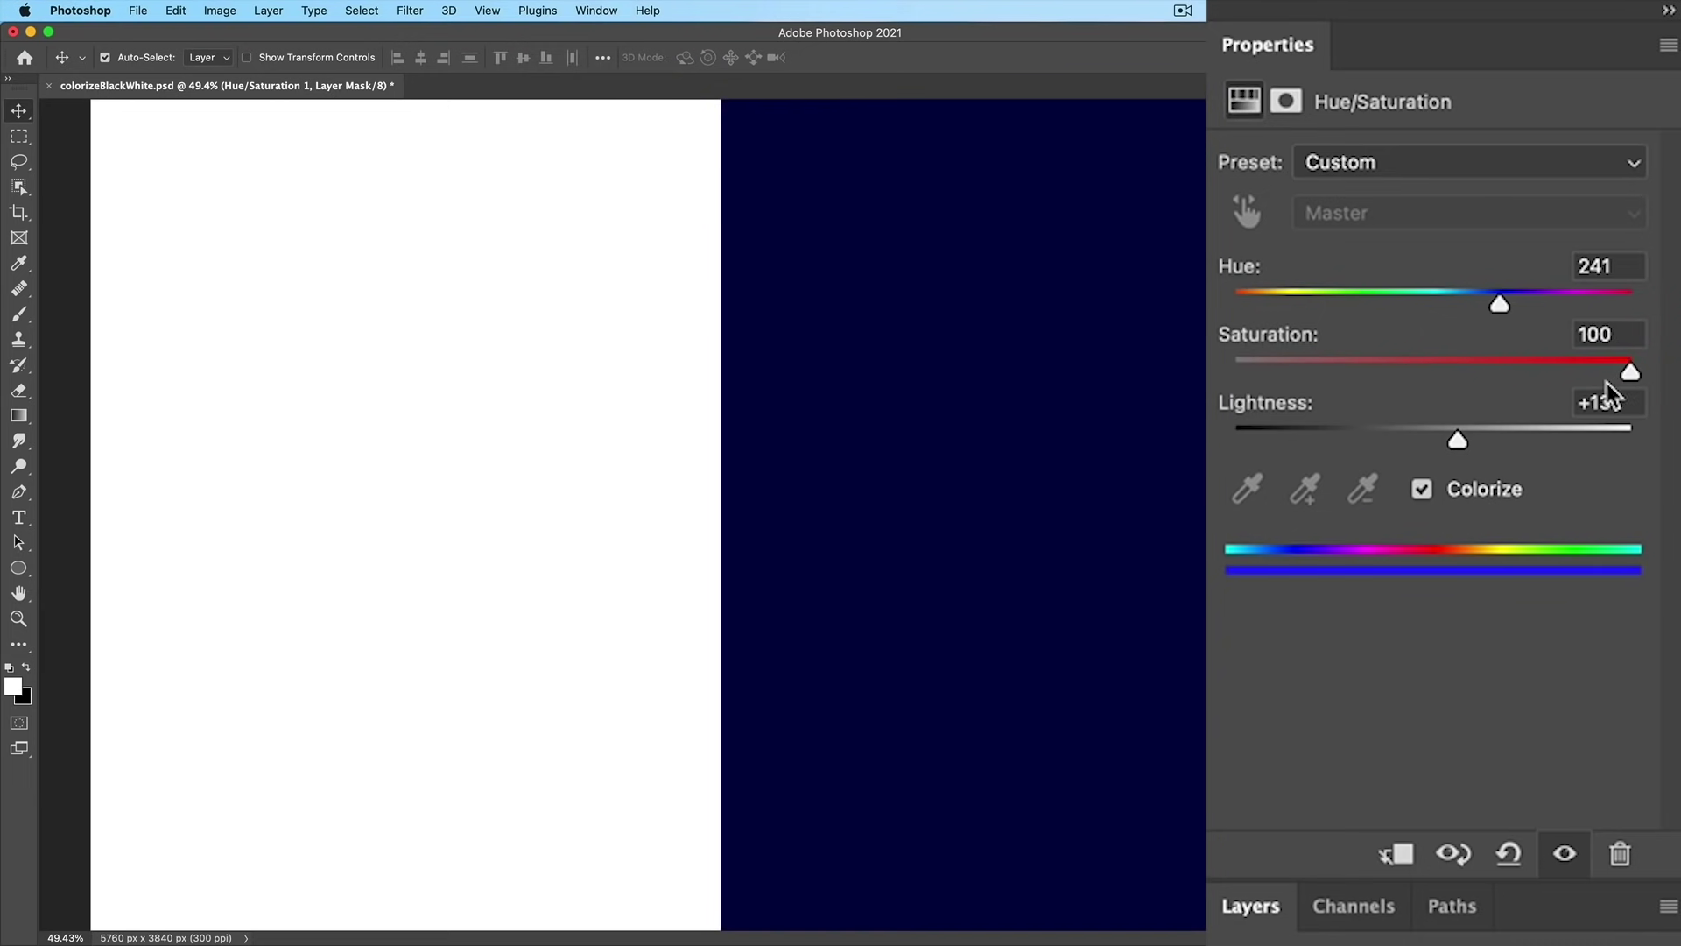
Step: Brighten the tint on the black half further, reduce its saturation and shift its hue towards purple
{"action": "left_click_drag", "start_coordinate": [1460, 451], "coordinate": [1527, 441]}
{"action": "left_click_drag", "start_coordinate": [1629, 372], "coordinate": [1471, 374]}
{"action": "mouse_move", "coordinate": [1505, 319]}
{"action": "left_mouse_down"}
{"action": "mouse_move", "coordinate": [1336, 311]}
{"action": "mouse_move", "coordinate": [1599, 307]}
{"action": "mouse_move", "coordinate": [1528, 307]}
{"action": "left_mouse_up"}
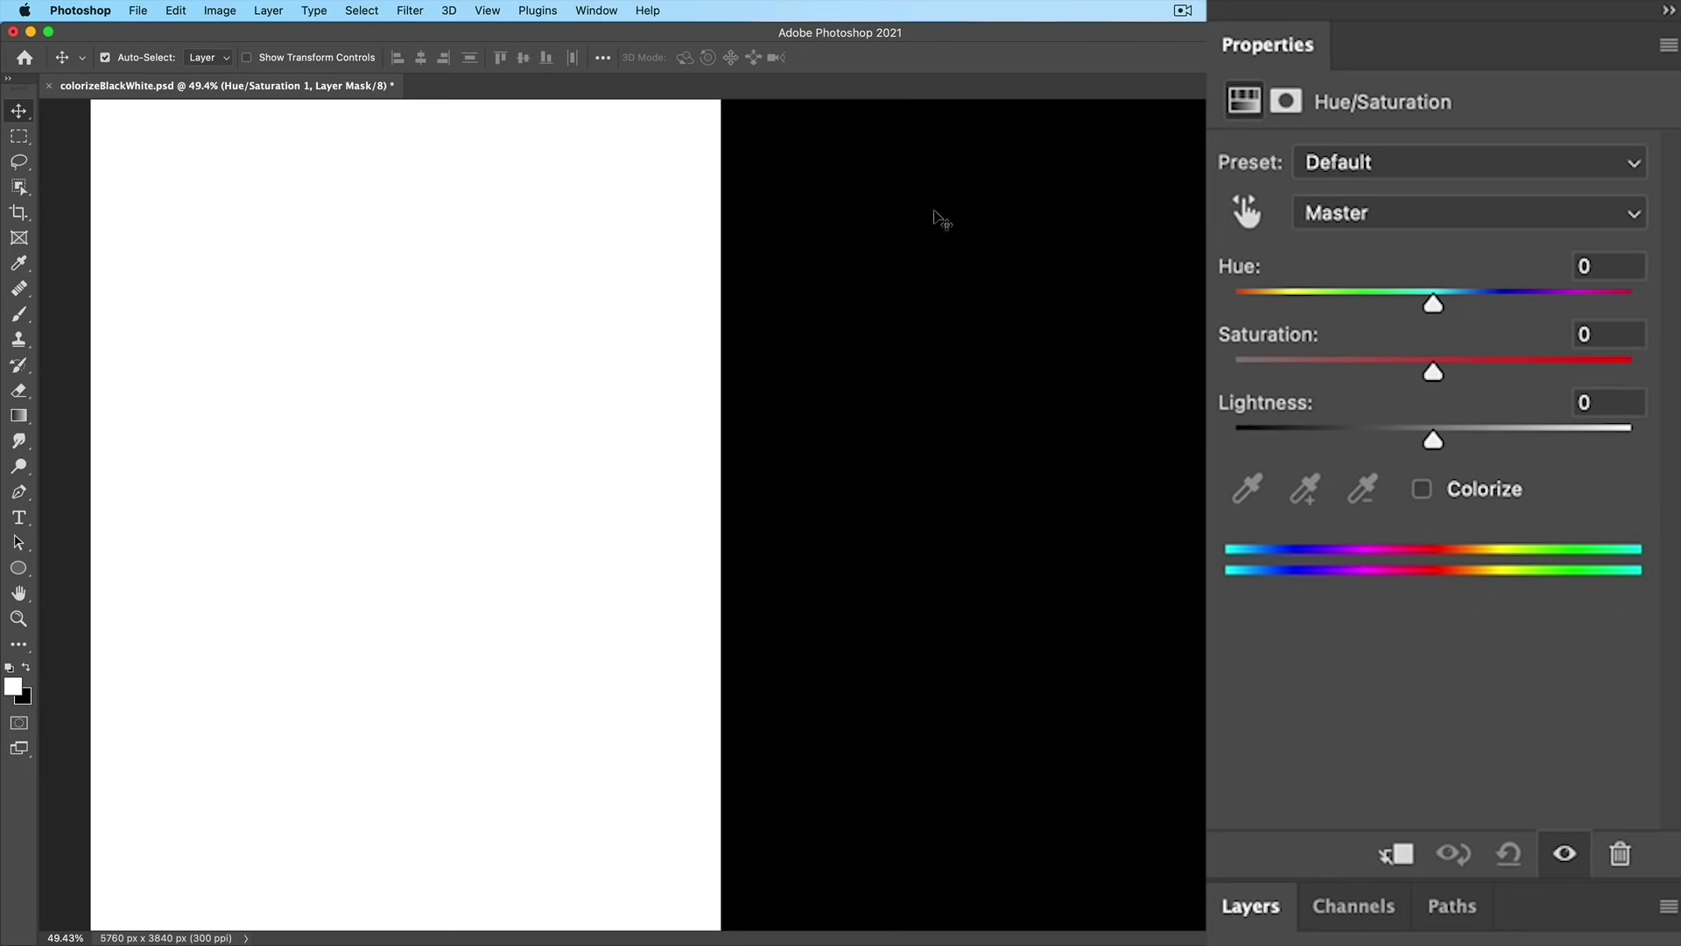
Step: Colorize the white half purple with lightness -43 and hue 272, and increase the saturation
{"action": "left_click", "coordinate": [1422, 494]}
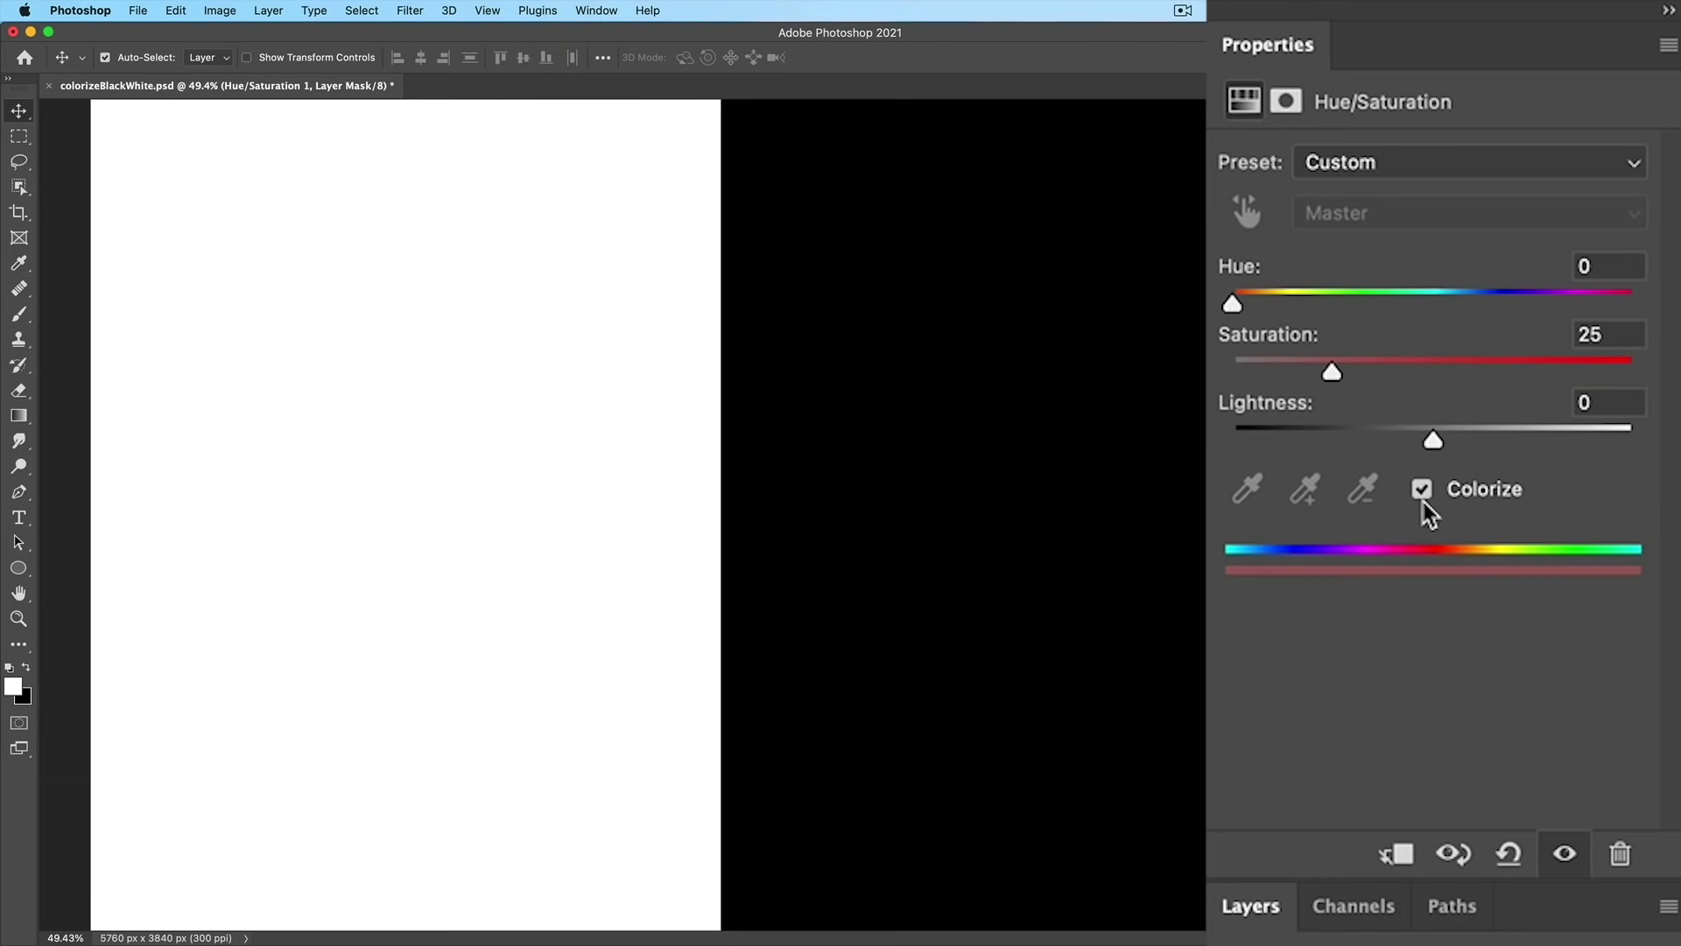
{"action": "left_click_drag", "start_coordinate": [1433, 440], "coordinate": [1349, 431]}
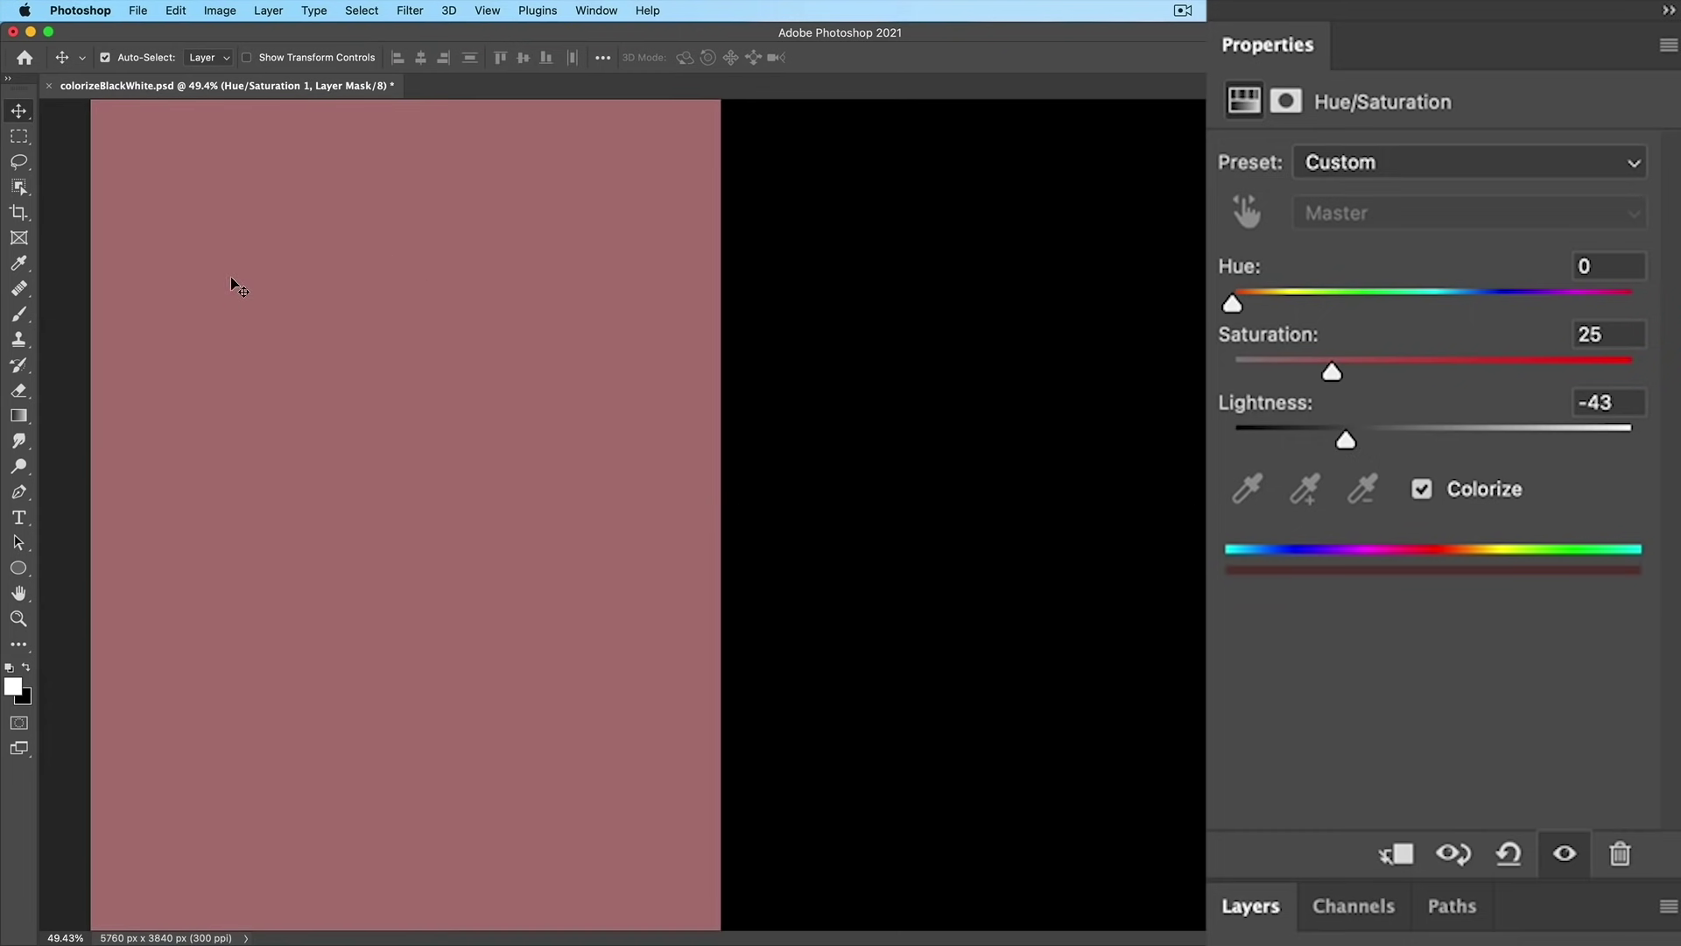
{"action": "left_click_drag", "start_coordinate": [1252, 305], "coordinate": [1534, 306]}
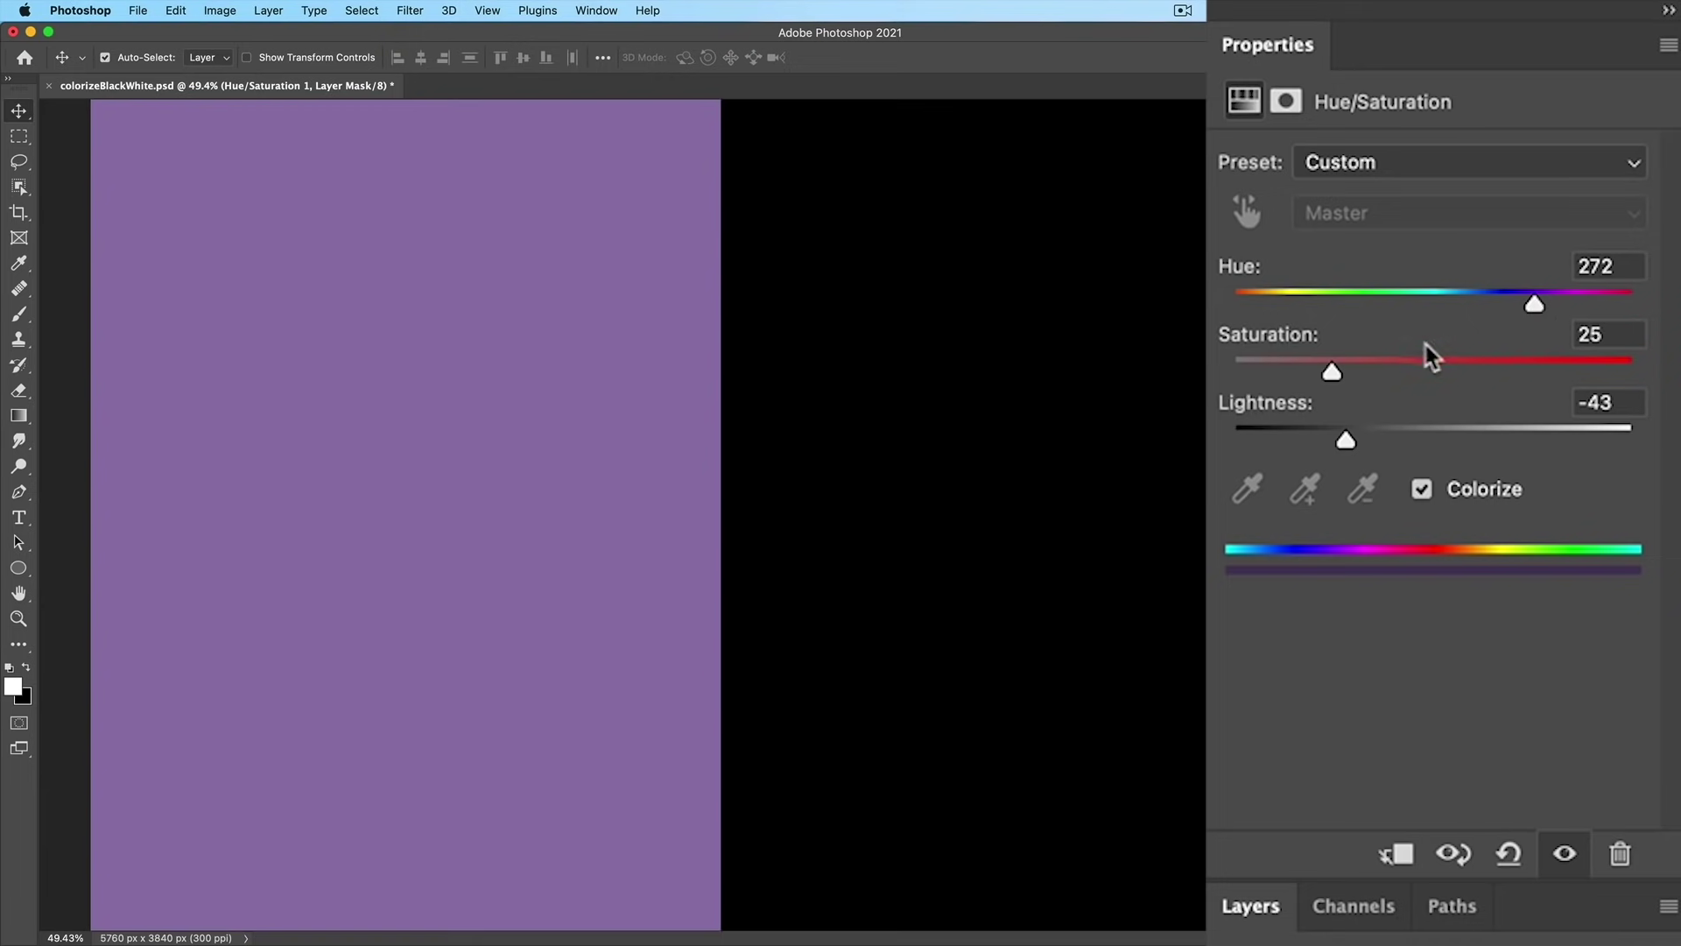
{"action": "left_click_drag", "start_coordinate": [1333, 372], "coordinate": [1587, 390]}
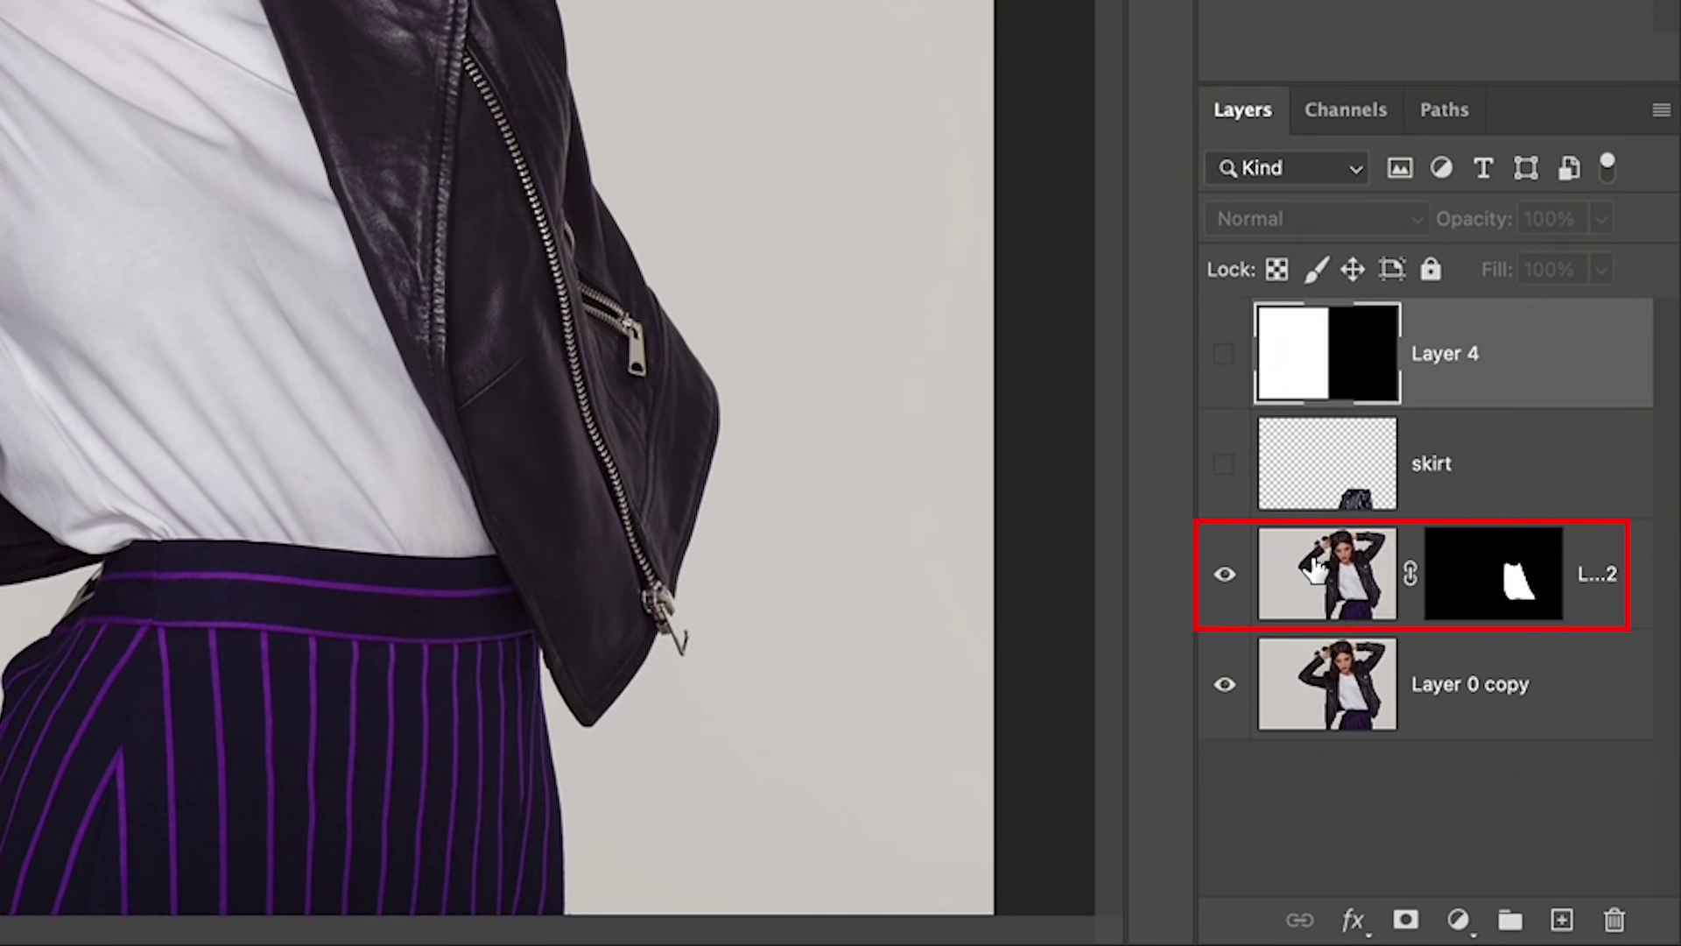
Step: Add a Hue/Saturation adjustment clipped to the masked shirt layer and check the cutout by briefly hiding Layer 0 copy
{"action": "left_click", "coordinate": [1498, 757]}
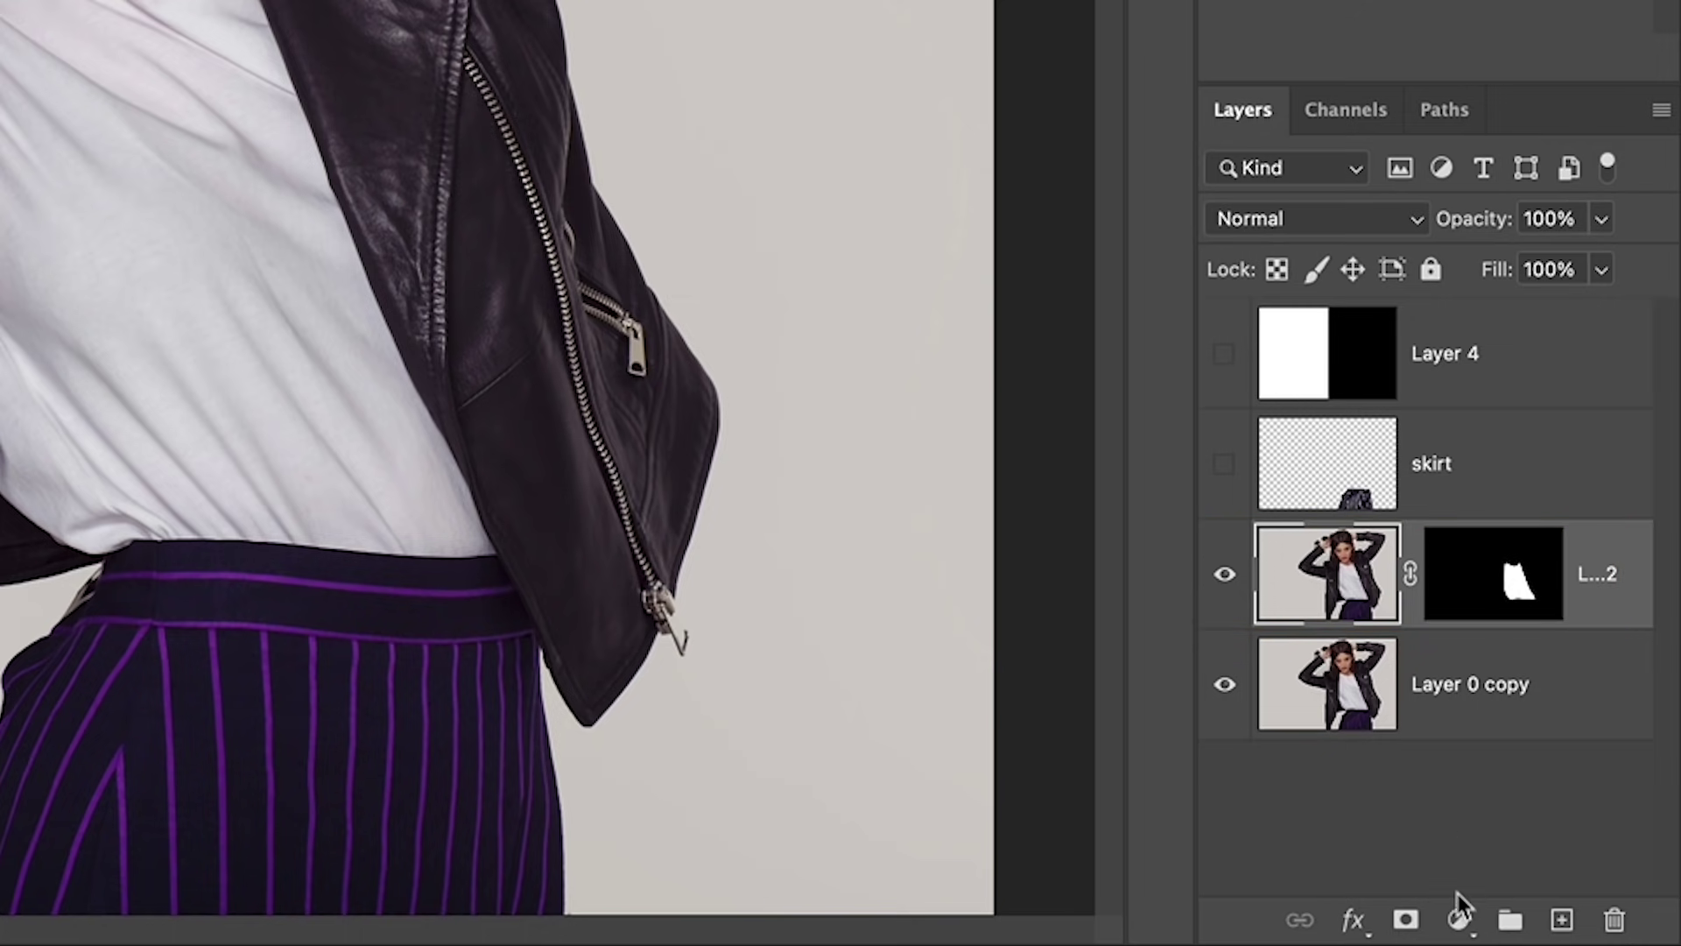
{"action": "left_click", "coordinate": [1458, 918]}
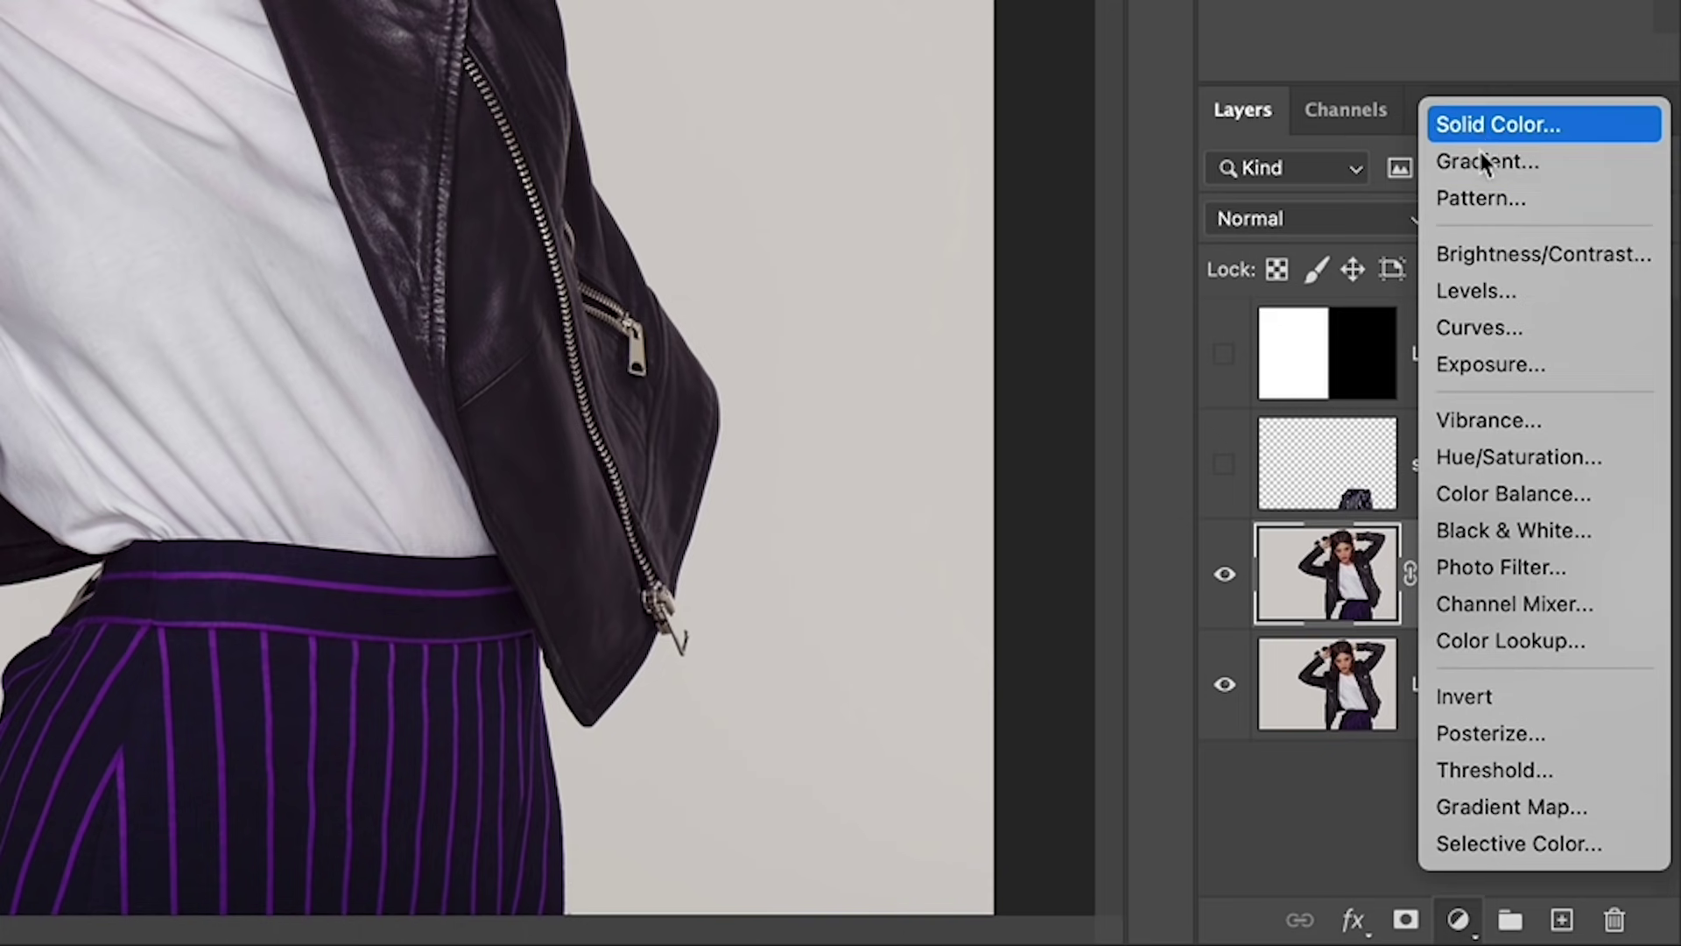
{"action": "left_click", "coordinate": [1495, 456]}
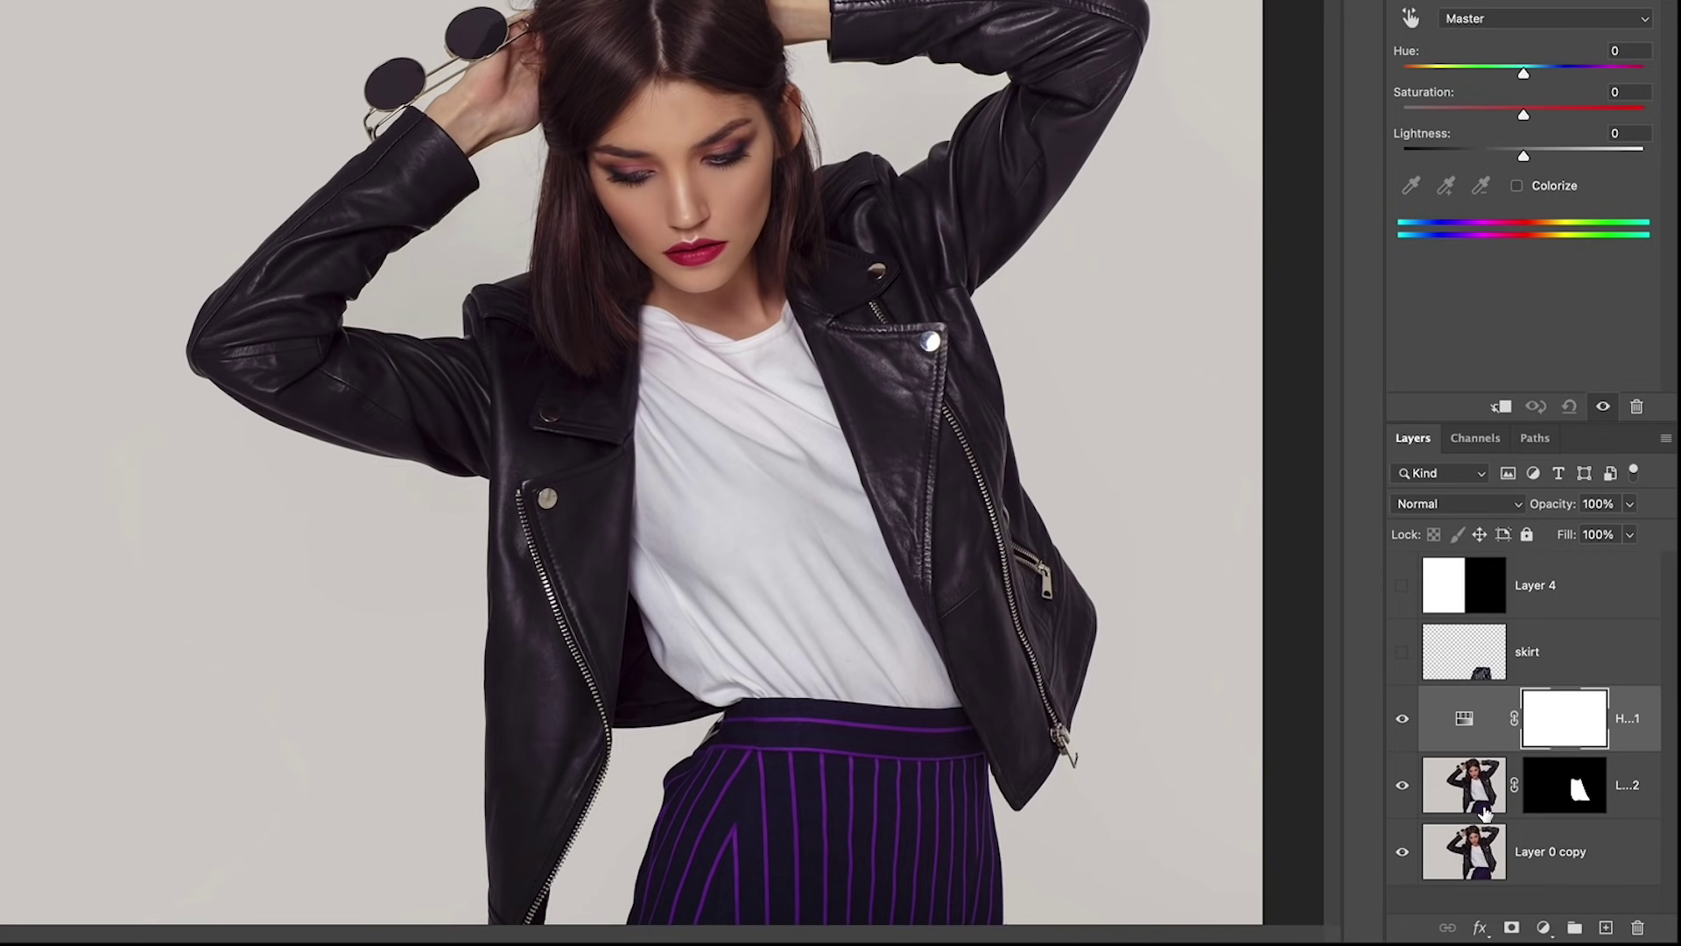
{"action": "left_click", "coordinate": [1503, 407]}
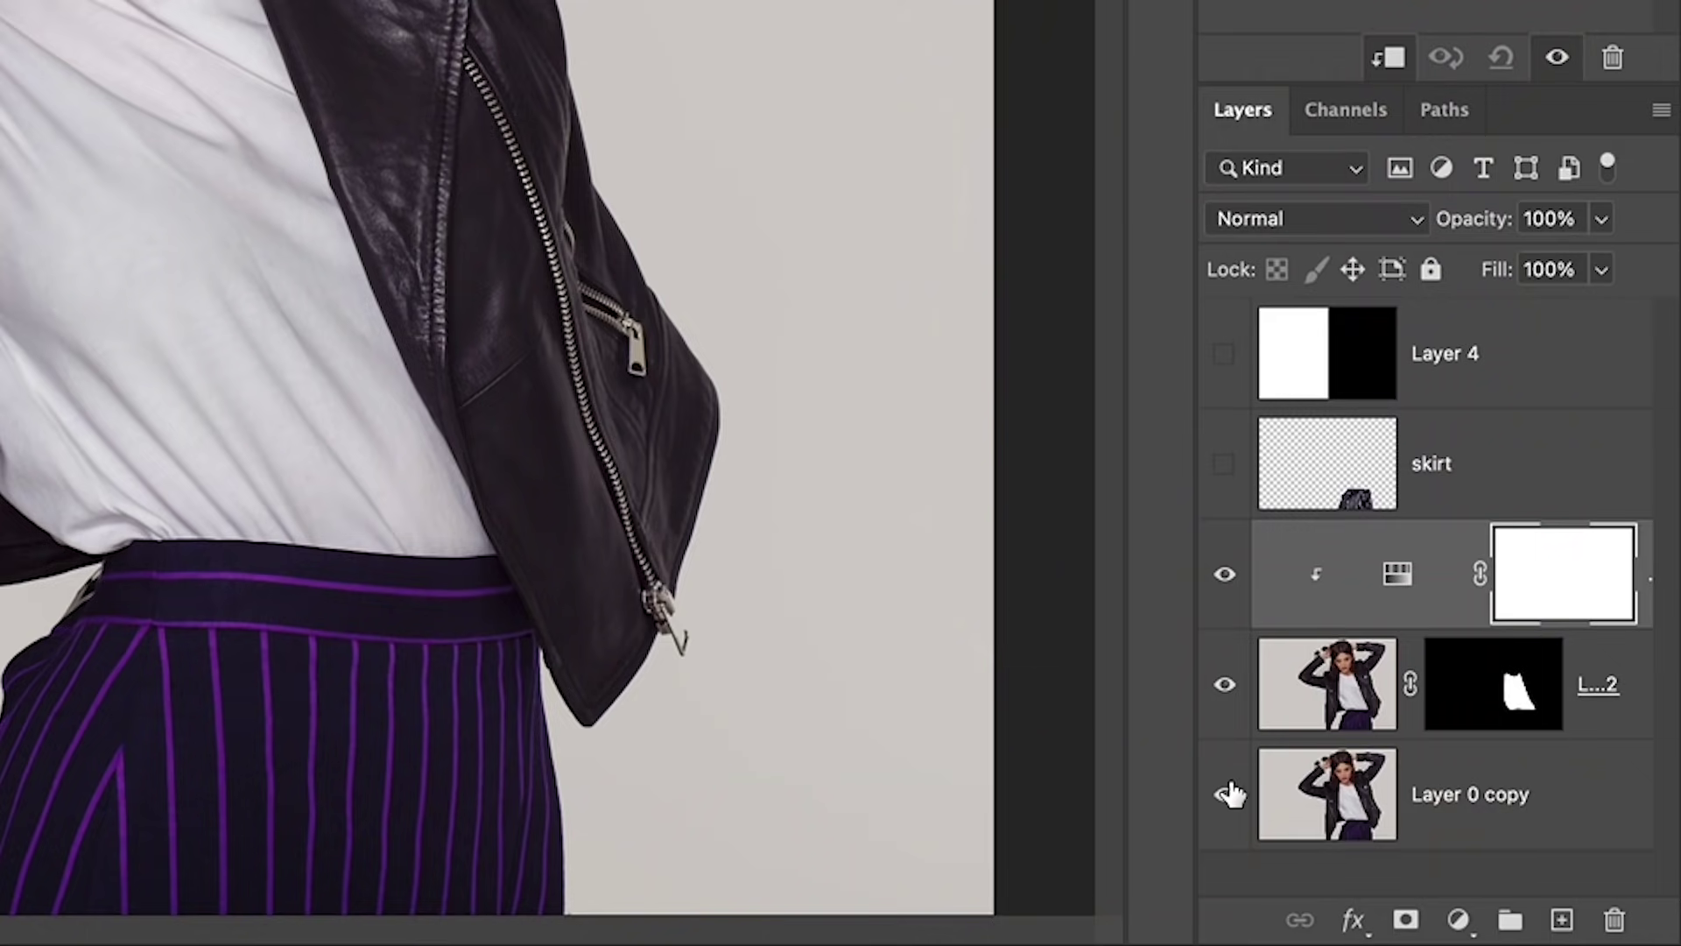
{"action": "left_click", "coordinate": [1402, 851]}
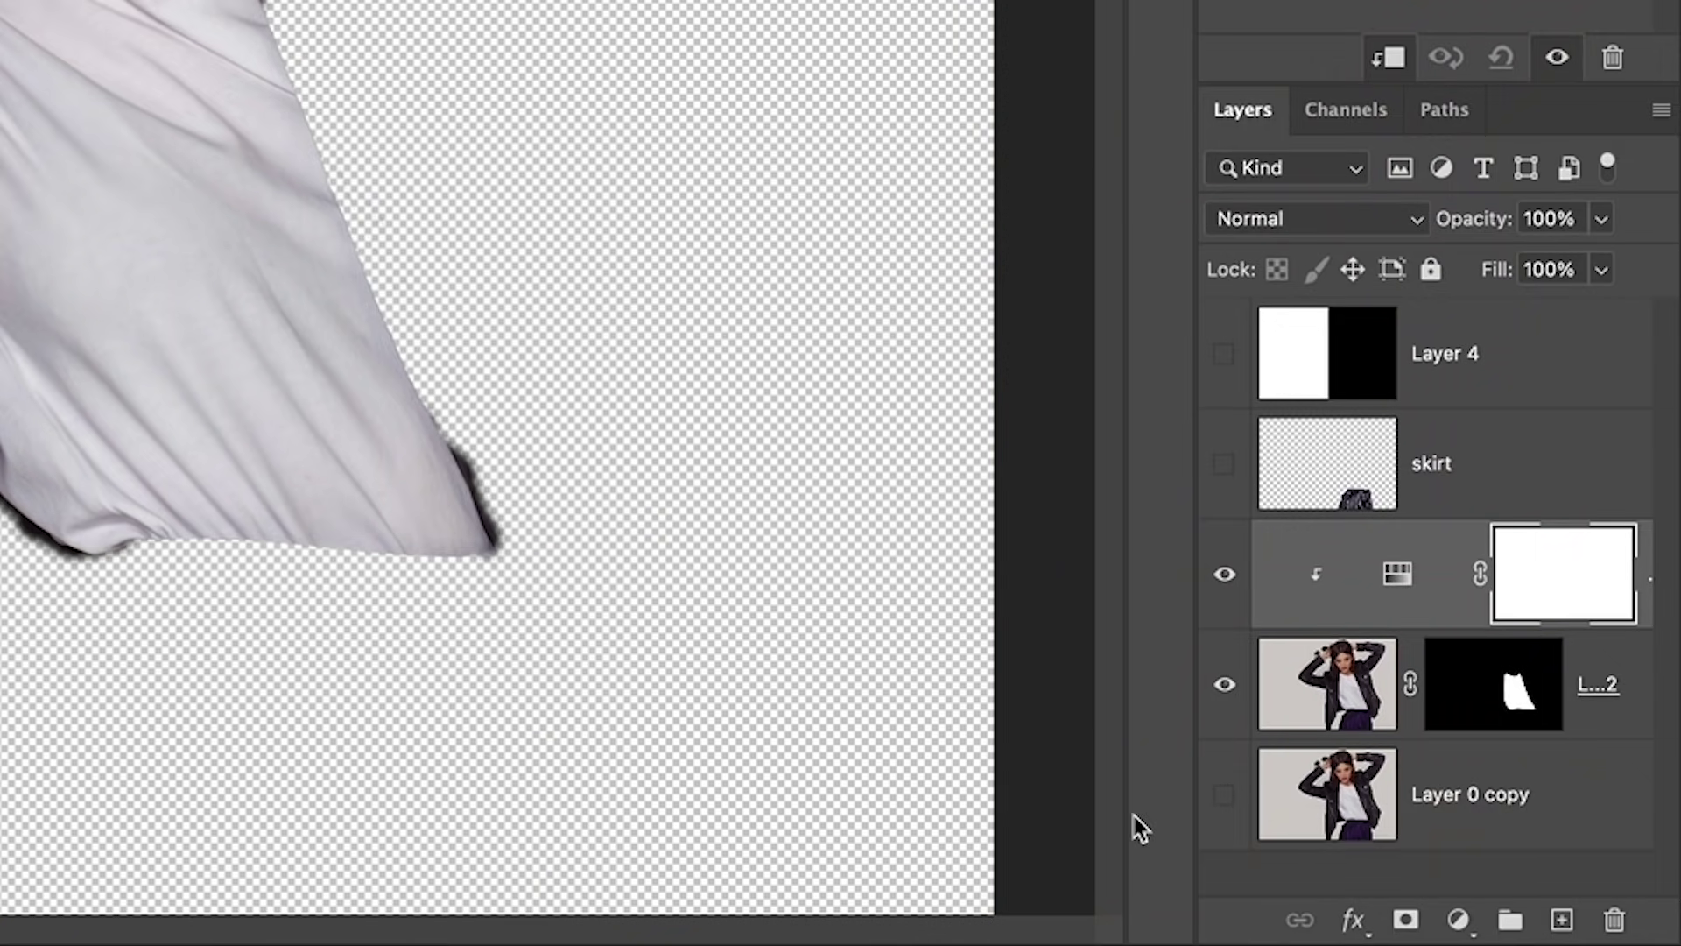
{"action": "left_click", "coordinate": [1226, 795]}
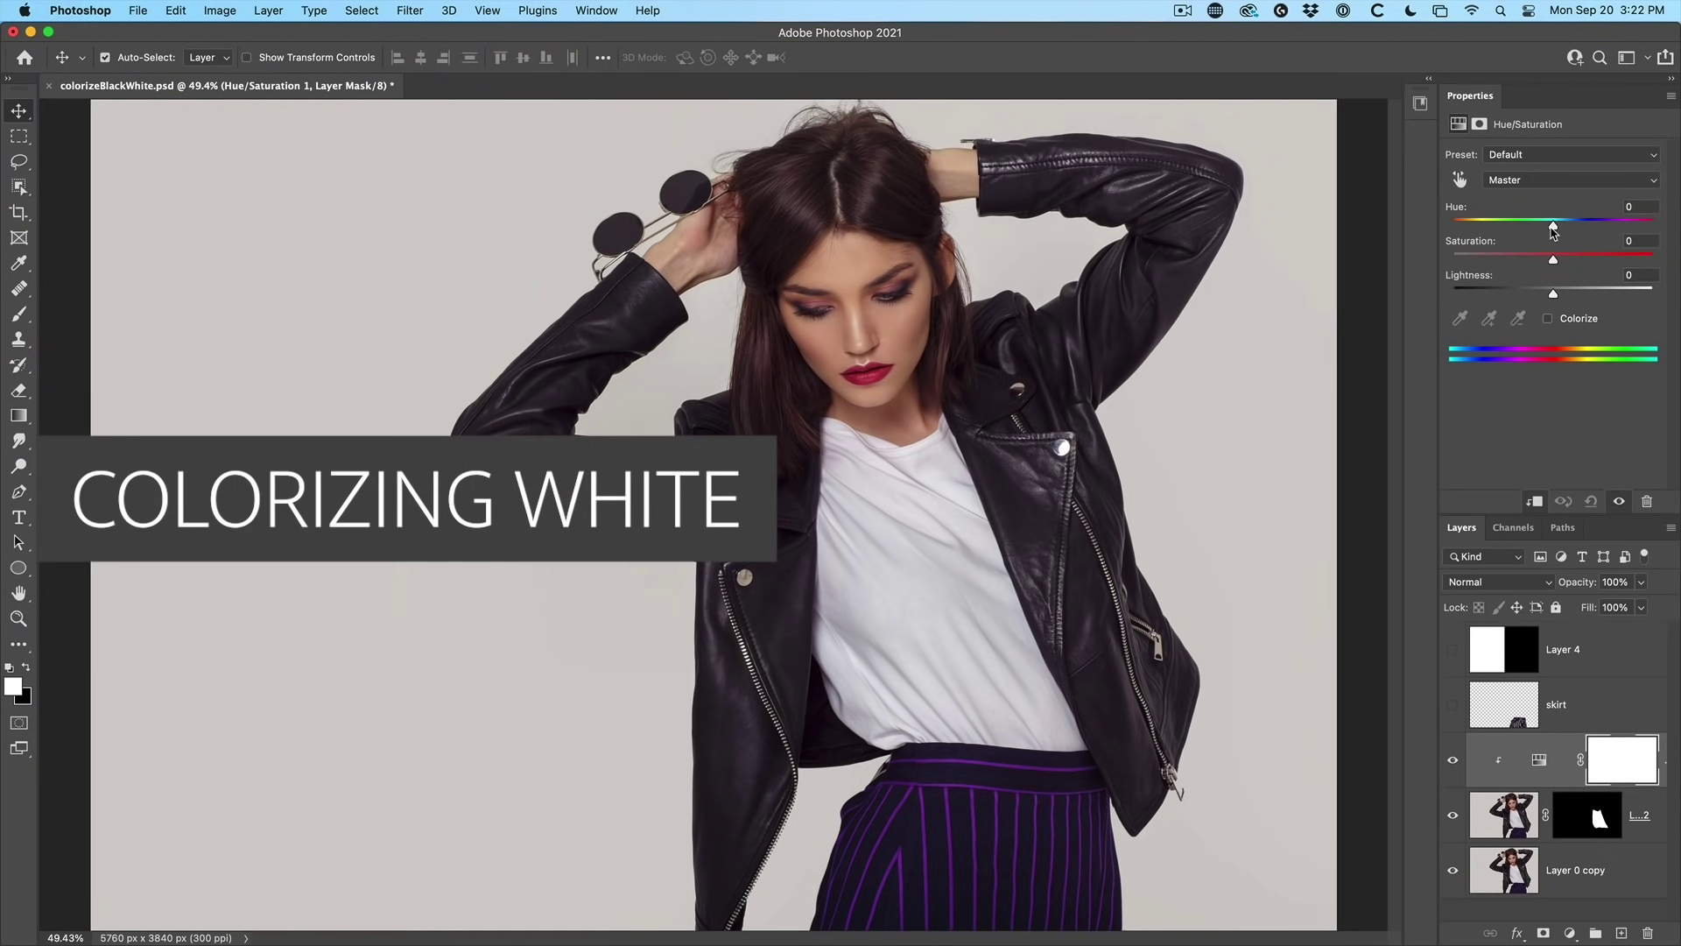
Step: Try recolouring the white shirt without Colorize, using a saturation of +92 and a hue of -24
{"action": "left_click_drag", "start_coordinate": [1550, 226], "coordinate": [1499, 248]}
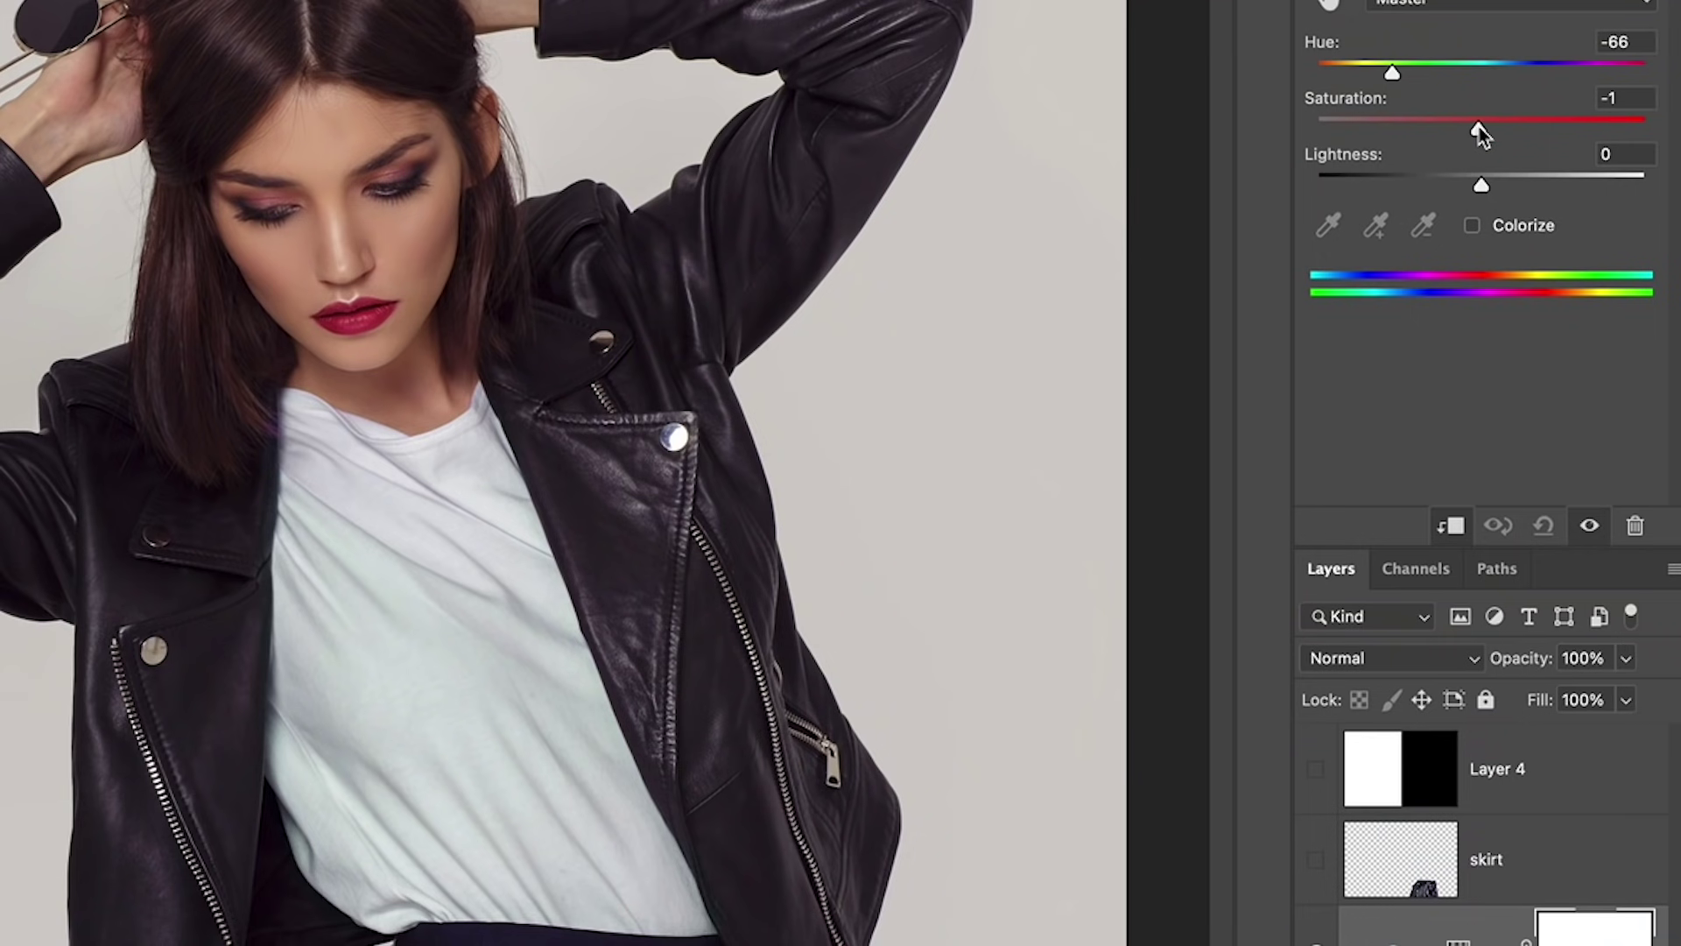
{"action": "left_click_drag", "start_coordinate": [1479, 131], "coordinate": [1634, 140]}
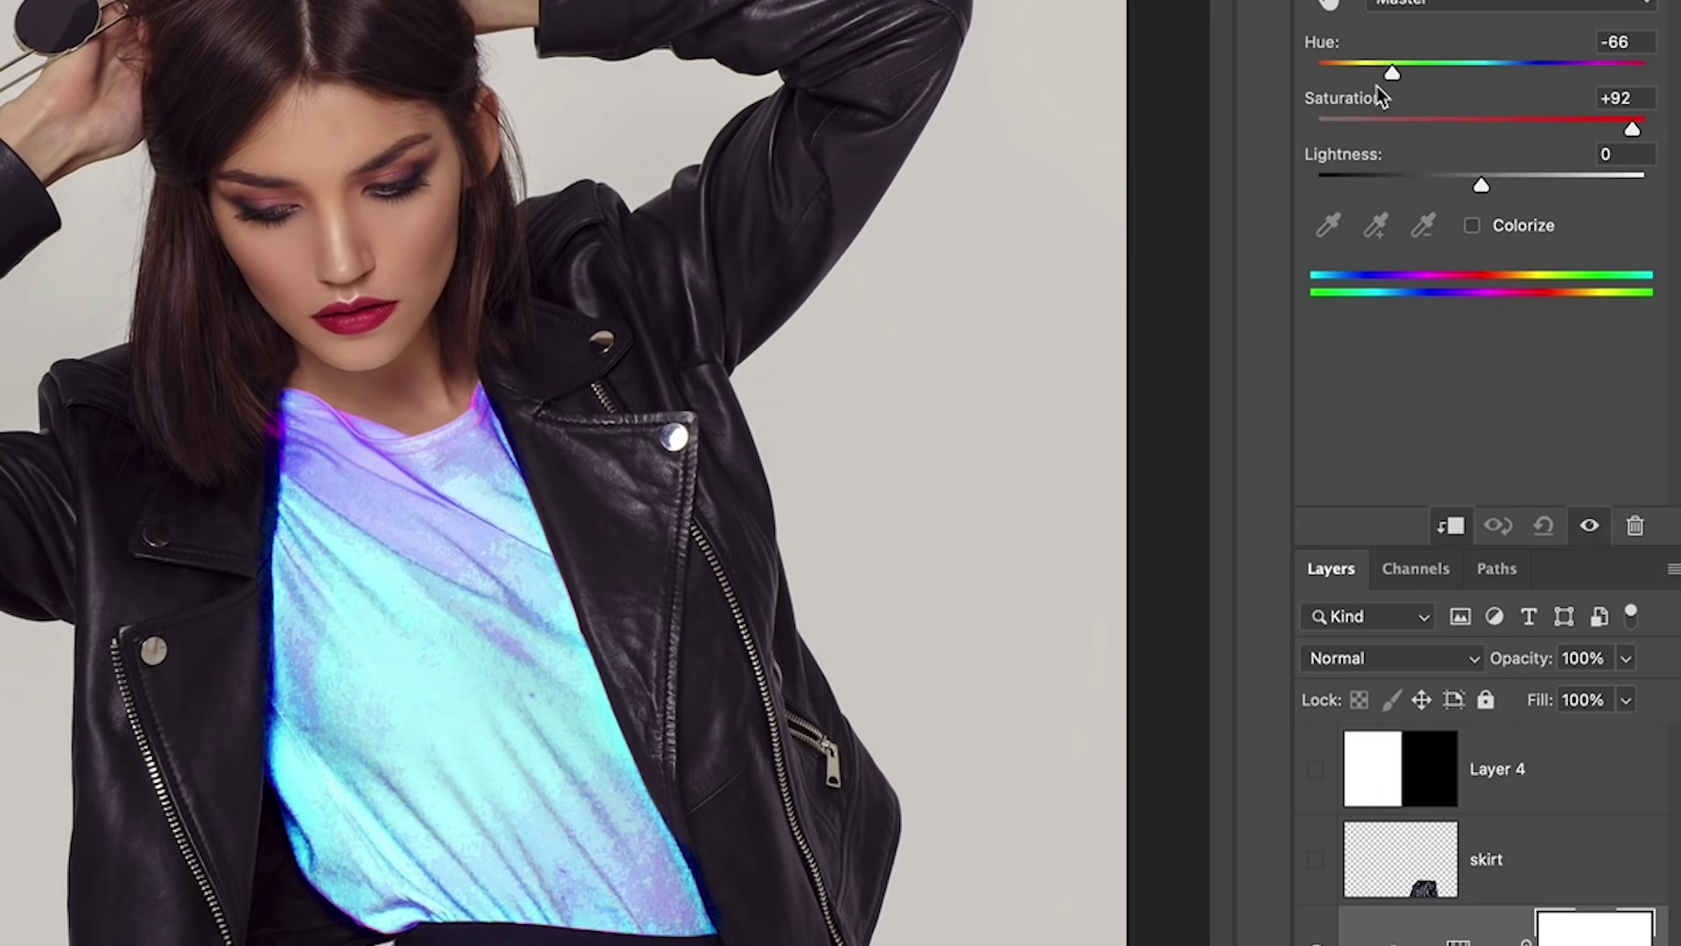
{"action": "left_click_drag", "start_coordinate": [1394, 77], "coordinate": [1443, 75]}
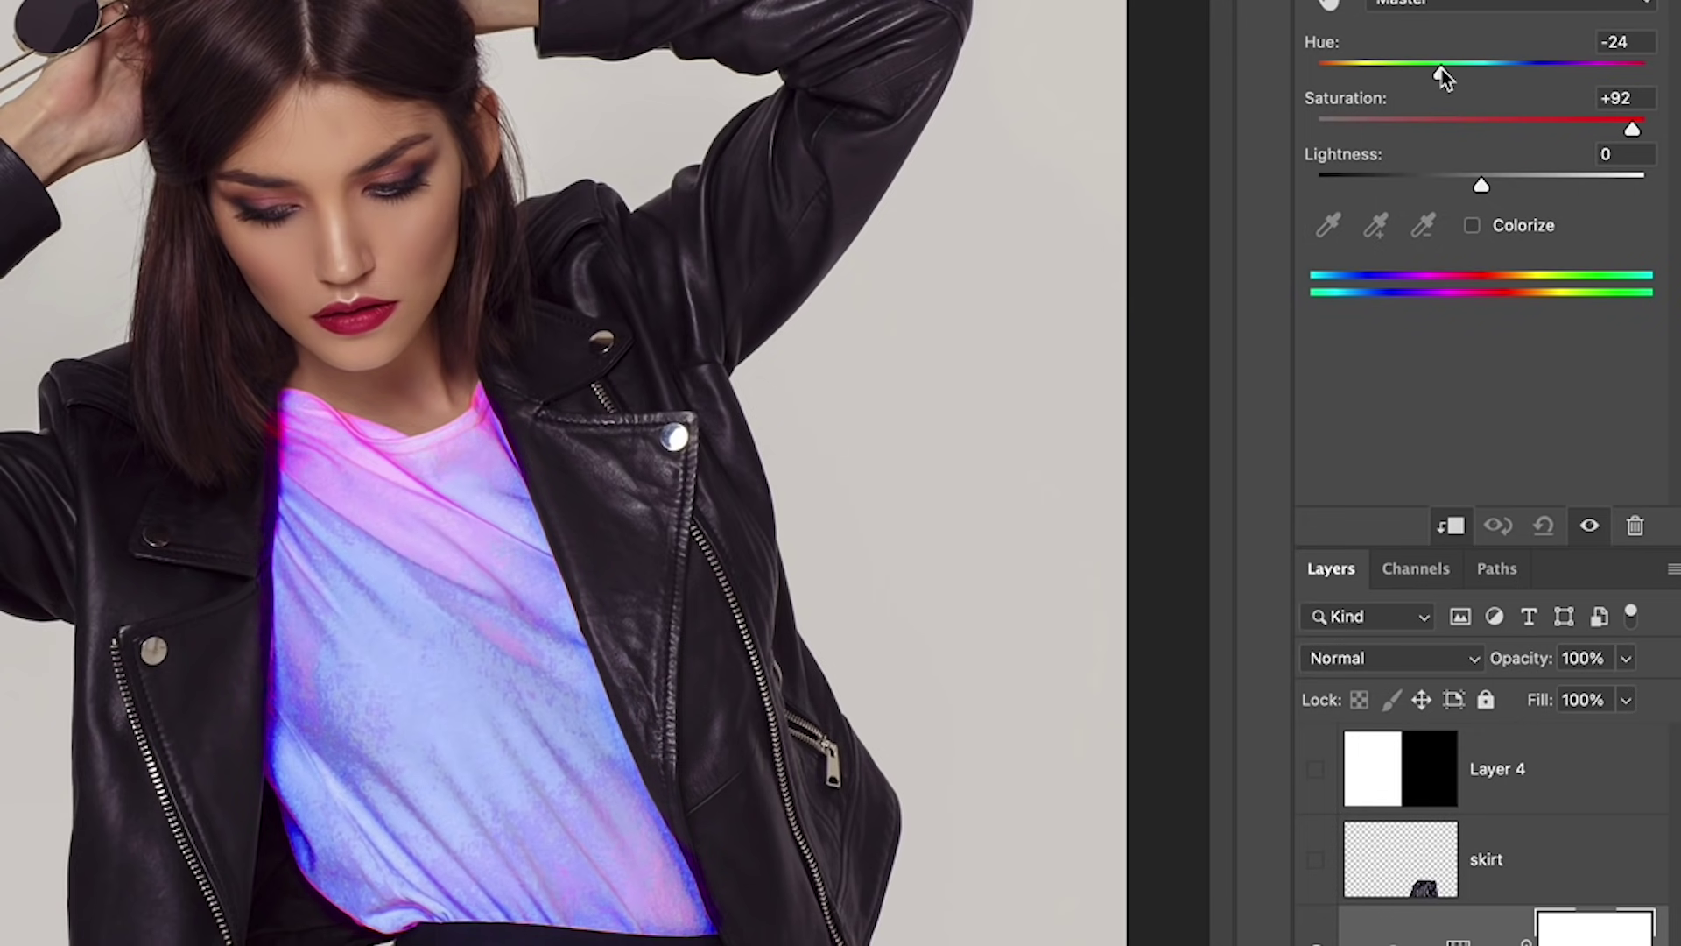
Step: Turn on Colorize for the shirt adjustment and make it blue with hue 214, saturation 73 and lightness -28
{"action": "left_click", "coordinate": [1472, 227]}
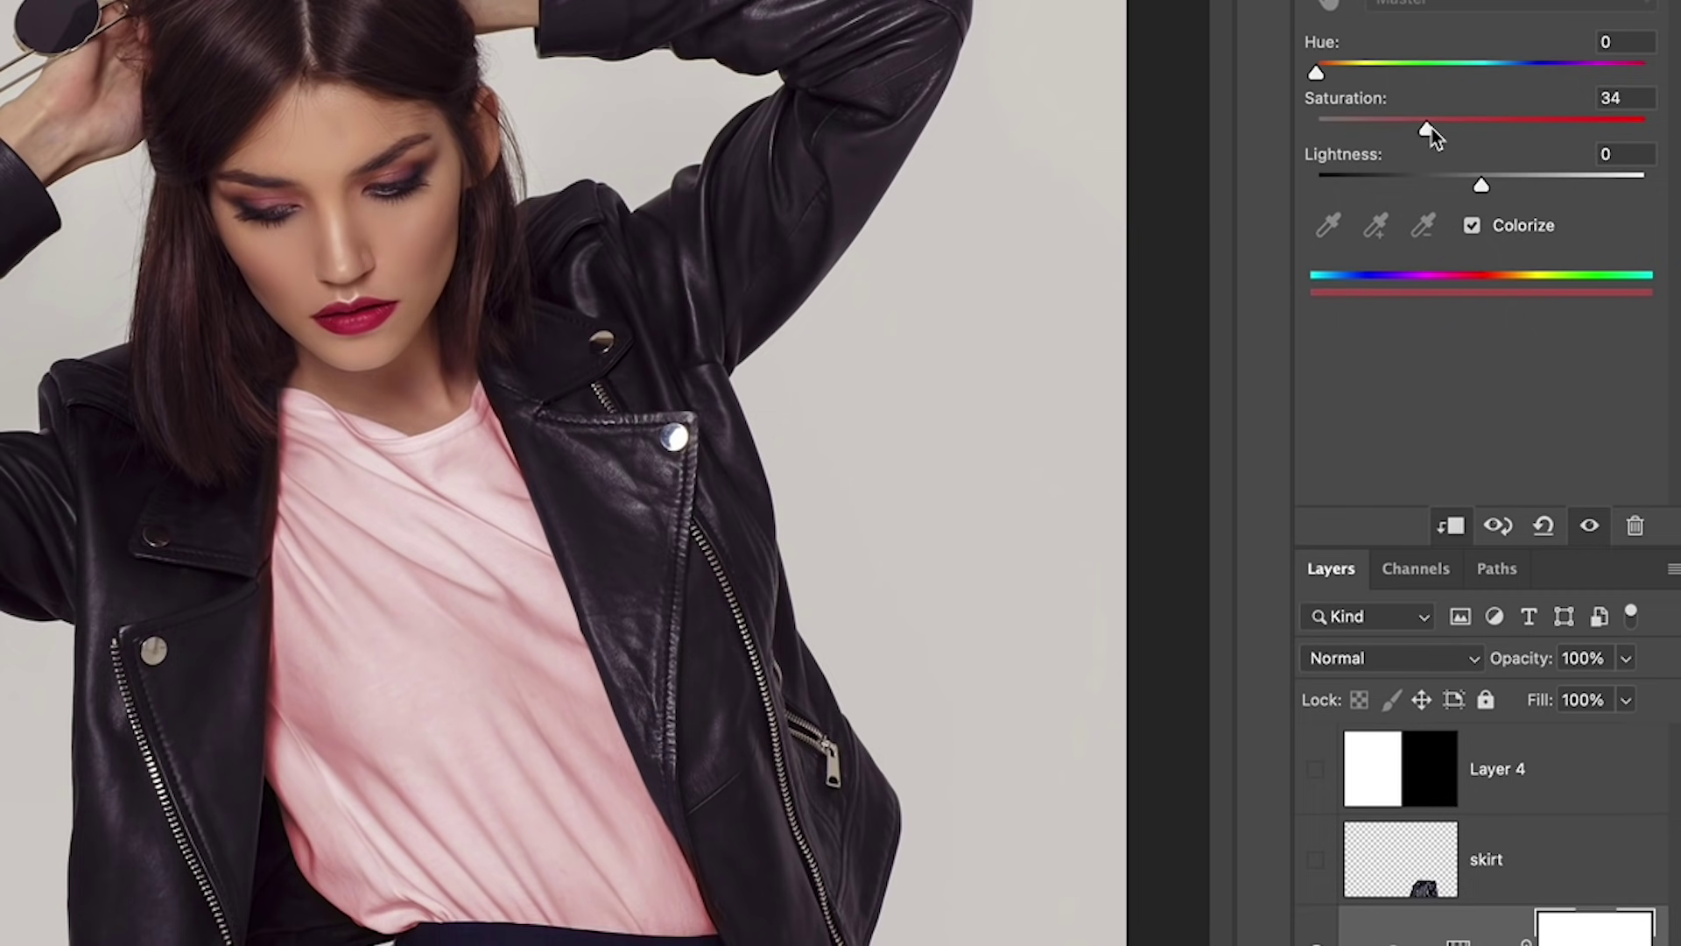
{"action": "left_click_drag", "start_coordinate": [1541, 129], "coordinate": [1556, 129]}
{"action": "left_click_drag", "start_coordinate": [1322, 76], "coordinate": [1442, 82]}
{"action": "left_click_drag", "start_coordinate": [1399, 83], "coordinate": [1512, 81]}
{"action": "left_click_drag", "start_coordinate": [1484, 186], "coordinate": [1436, 188]}
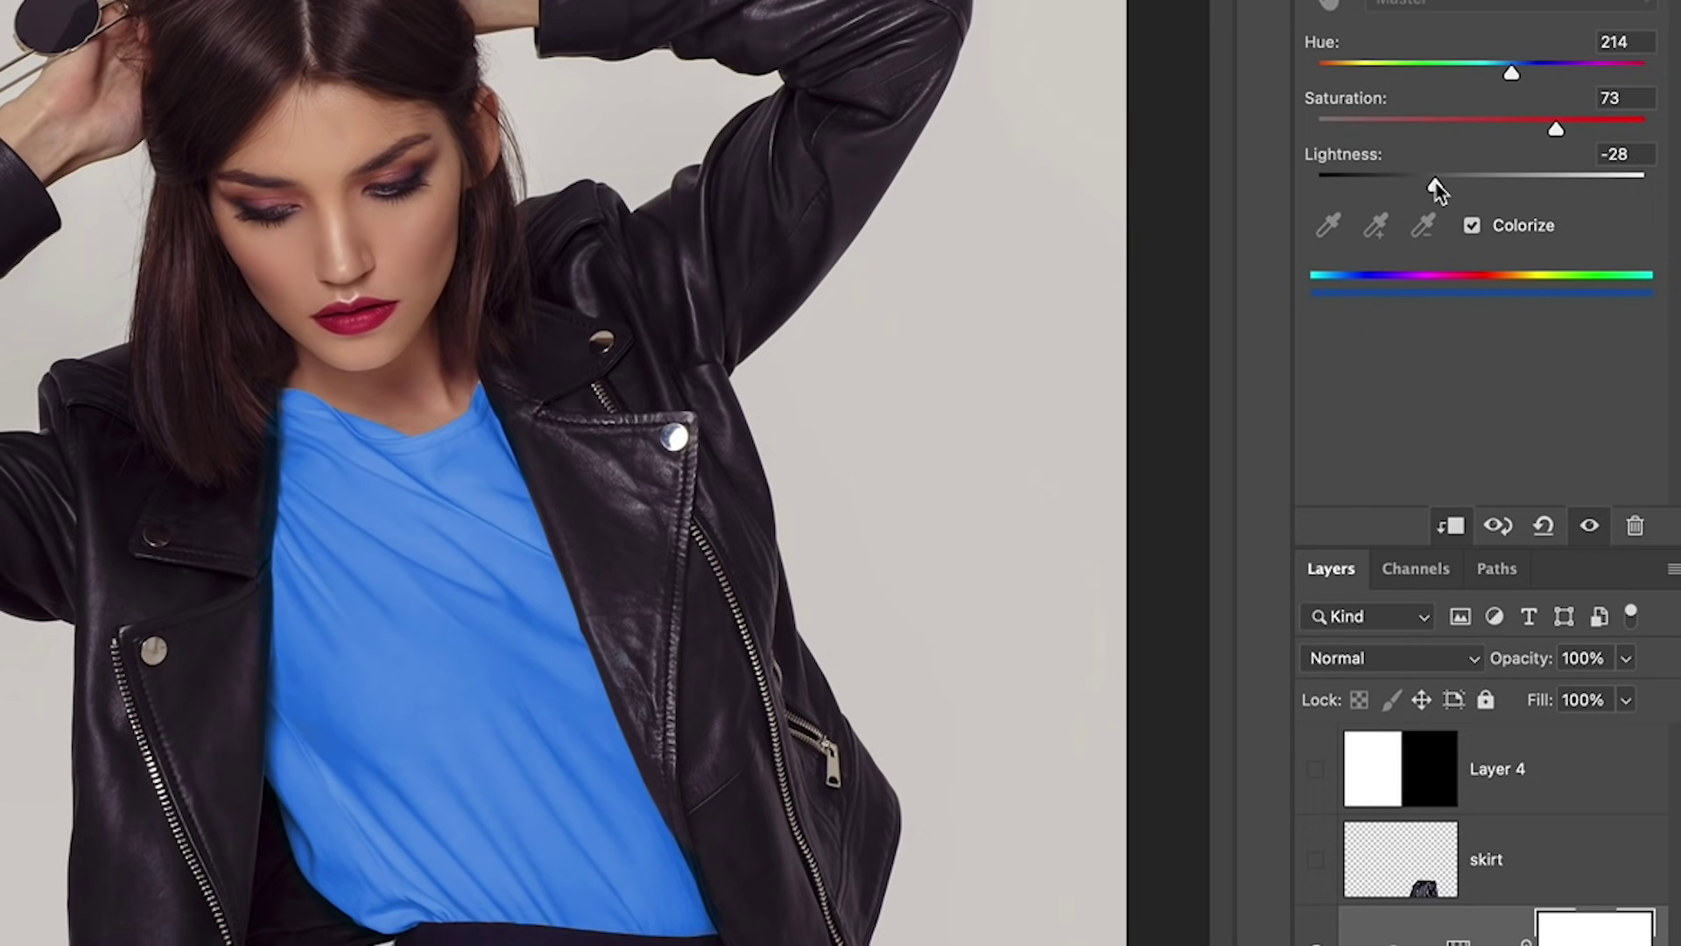
Step: Change the shirt to a deep red with hue 0, saturation 72 and lightness -48
{"action": "left_click_drag", "start_coordinate": [1510, 73], "coordinate": [1310, 56]}
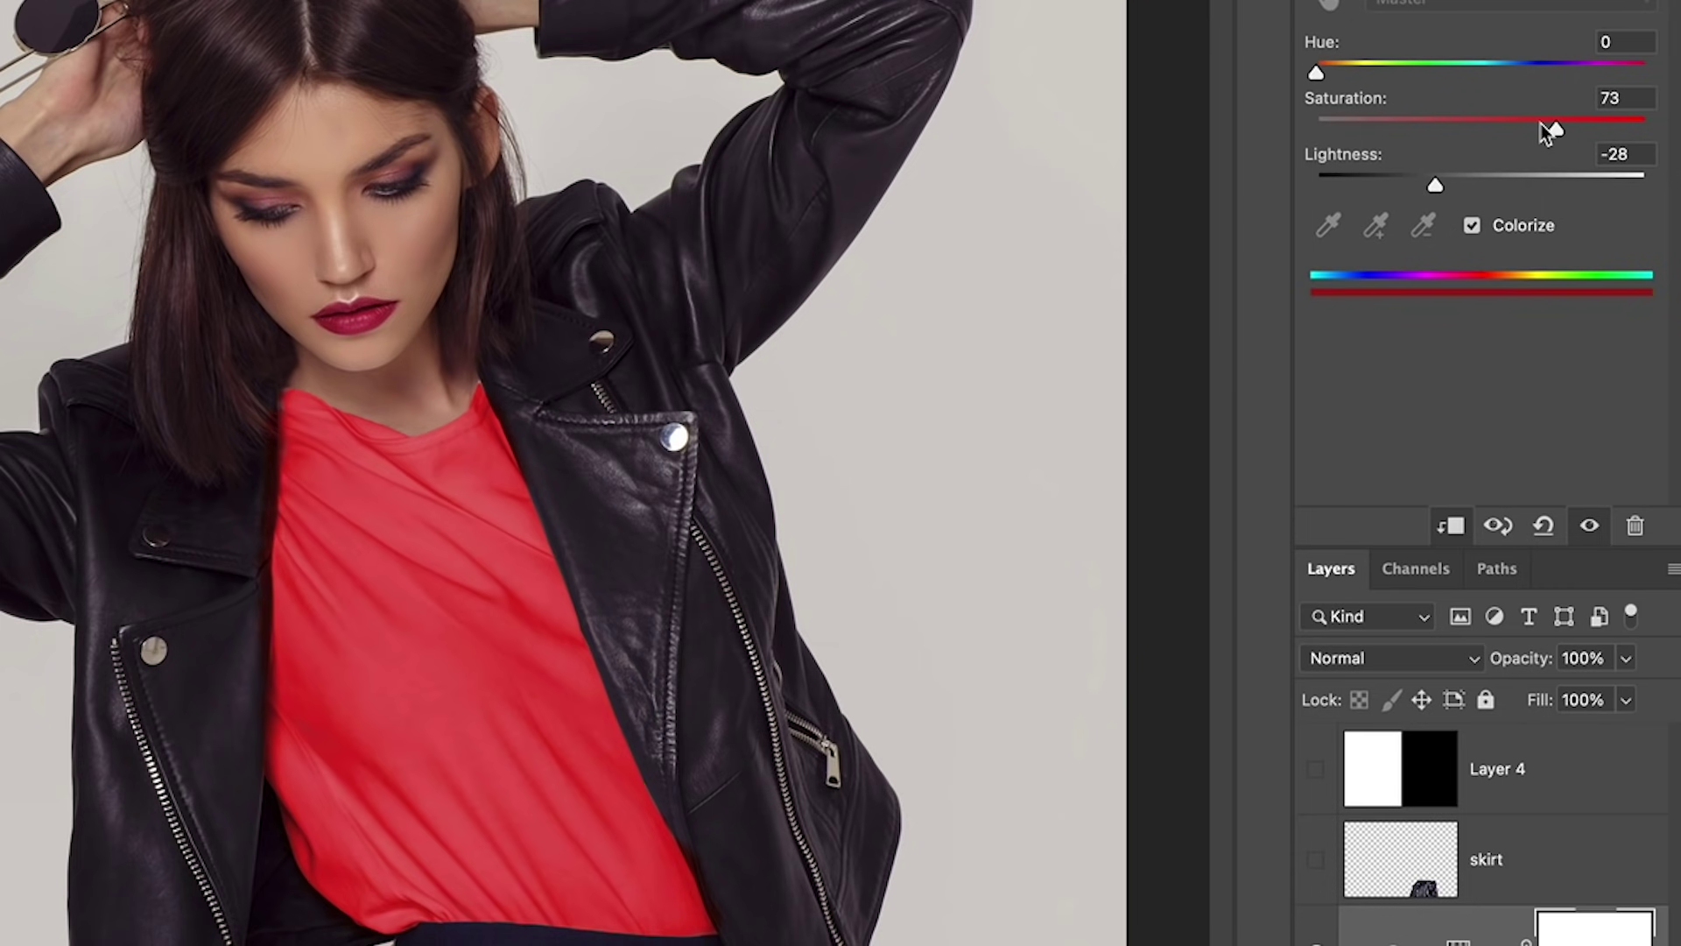
{"action": "left_click_drag", "start_coordinate": [1542, 125], "coordinate": [1540, 125]}
{"action": "mouse_move", "coordinate": [1432, 184]}
{"action": "left_mouse_down"}
{"action": "mouse_move", "coordinate": [1380, 175]}
{"action": "mouse_move", "coordinate": [1406, 171]}
{"action": "left_mouse_up"}
{"action": "mouse_move", "coordinate": [1541, 130]}
{"action": "left_mouse_down"}
{"action": "mouse_move", "coordinate": [1497, 120]}
{"action": "mouse_move", "coordinate": [1579, 122]}
{"action": "mouse_move", "coordinate": [1557, 127]}
{"action": "left_mouse_up"}
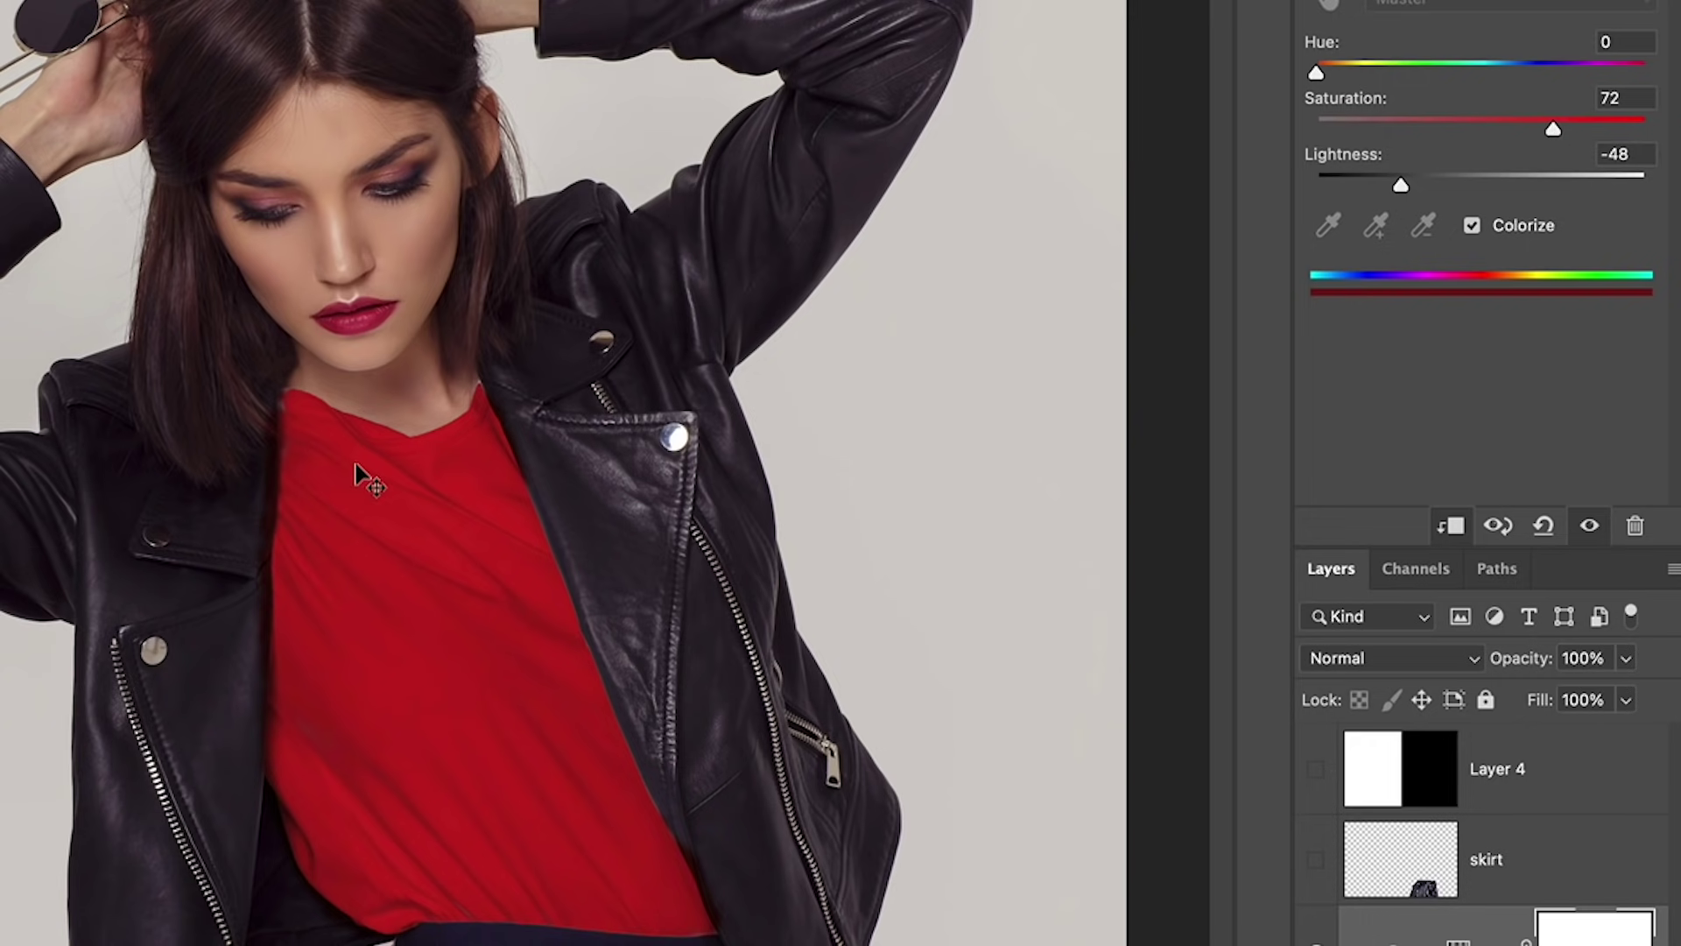
Step: Activate the layer mask of the shirt layer for close-up edge work
{"action": "scroll", "coordinate": [385, 529], "scroll_direction": "up", "scroll_amount": 3}
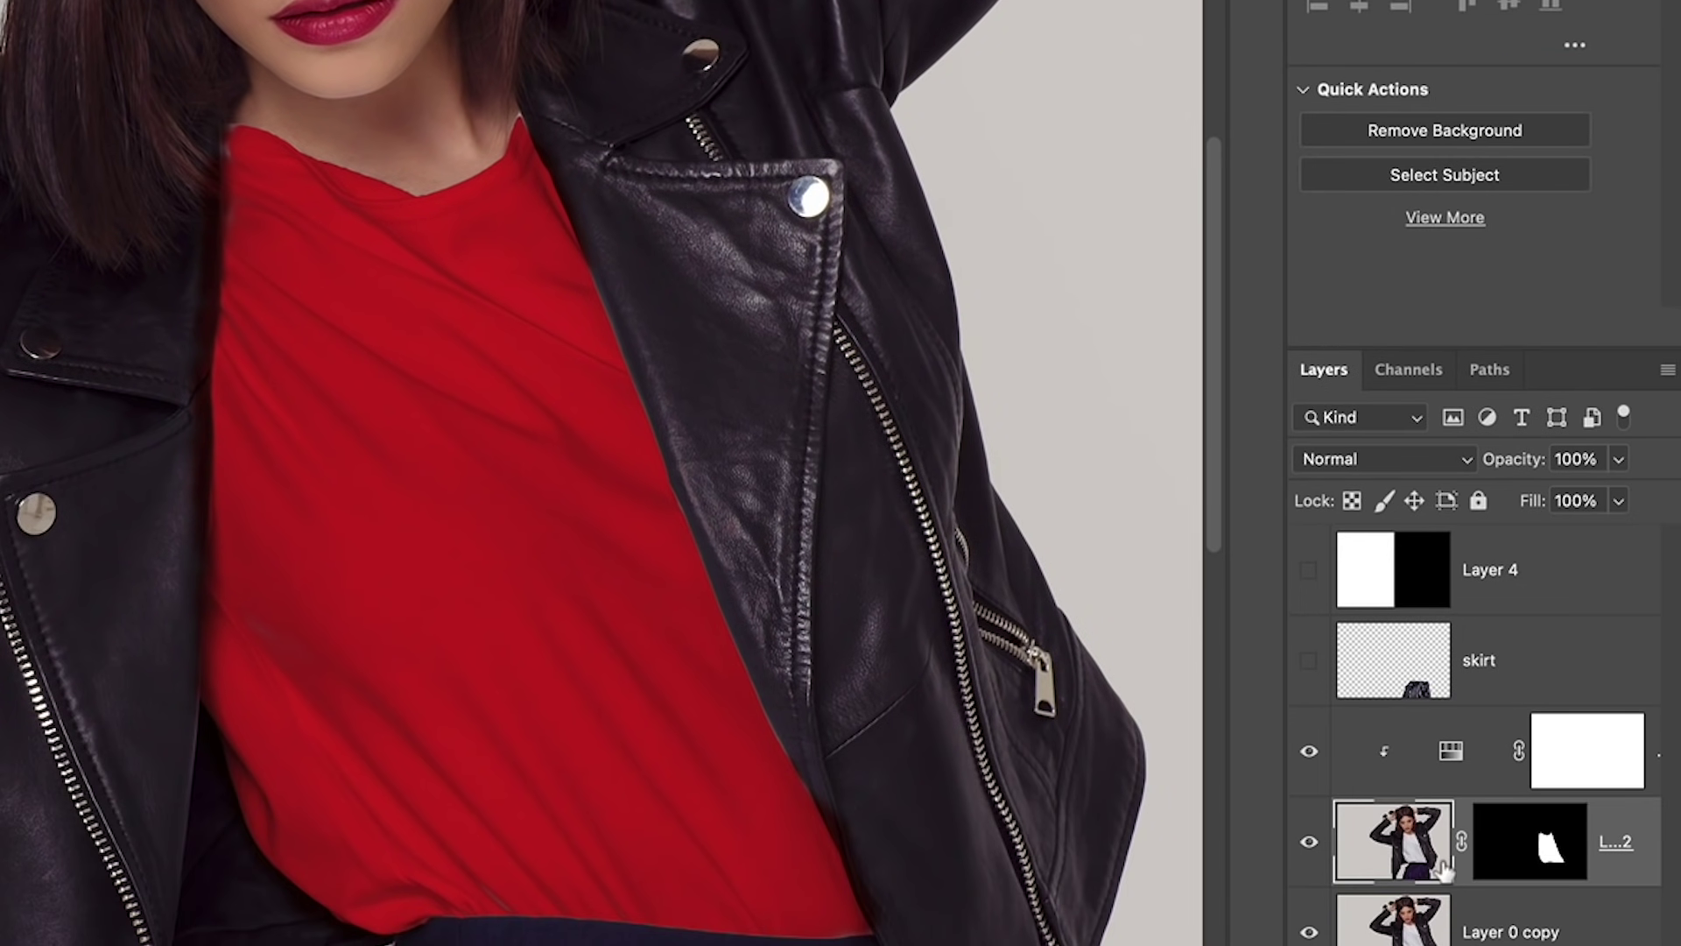
{"action": "left_click", "coordinate": [1547, 842]}
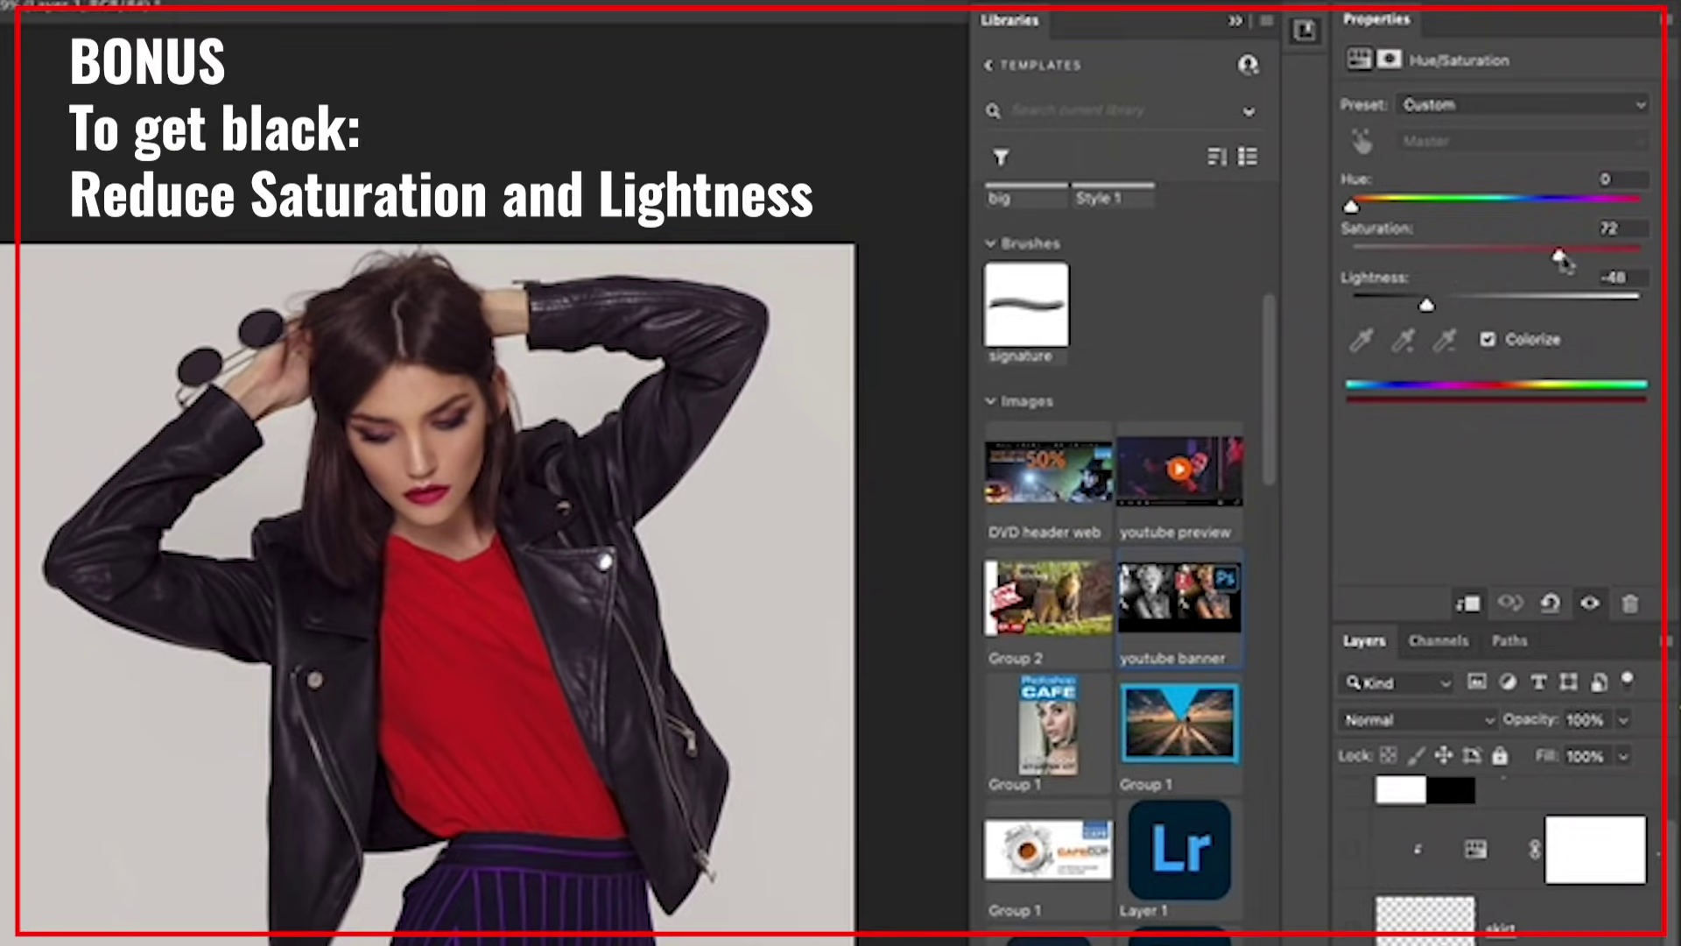
Step: Try turning the shirt black by setting the saturation to 0 and lowering the lightness further
{"action": "left_click_drag", "start_coordinate": [1559, 256], "coordinate": [1177, 281]}
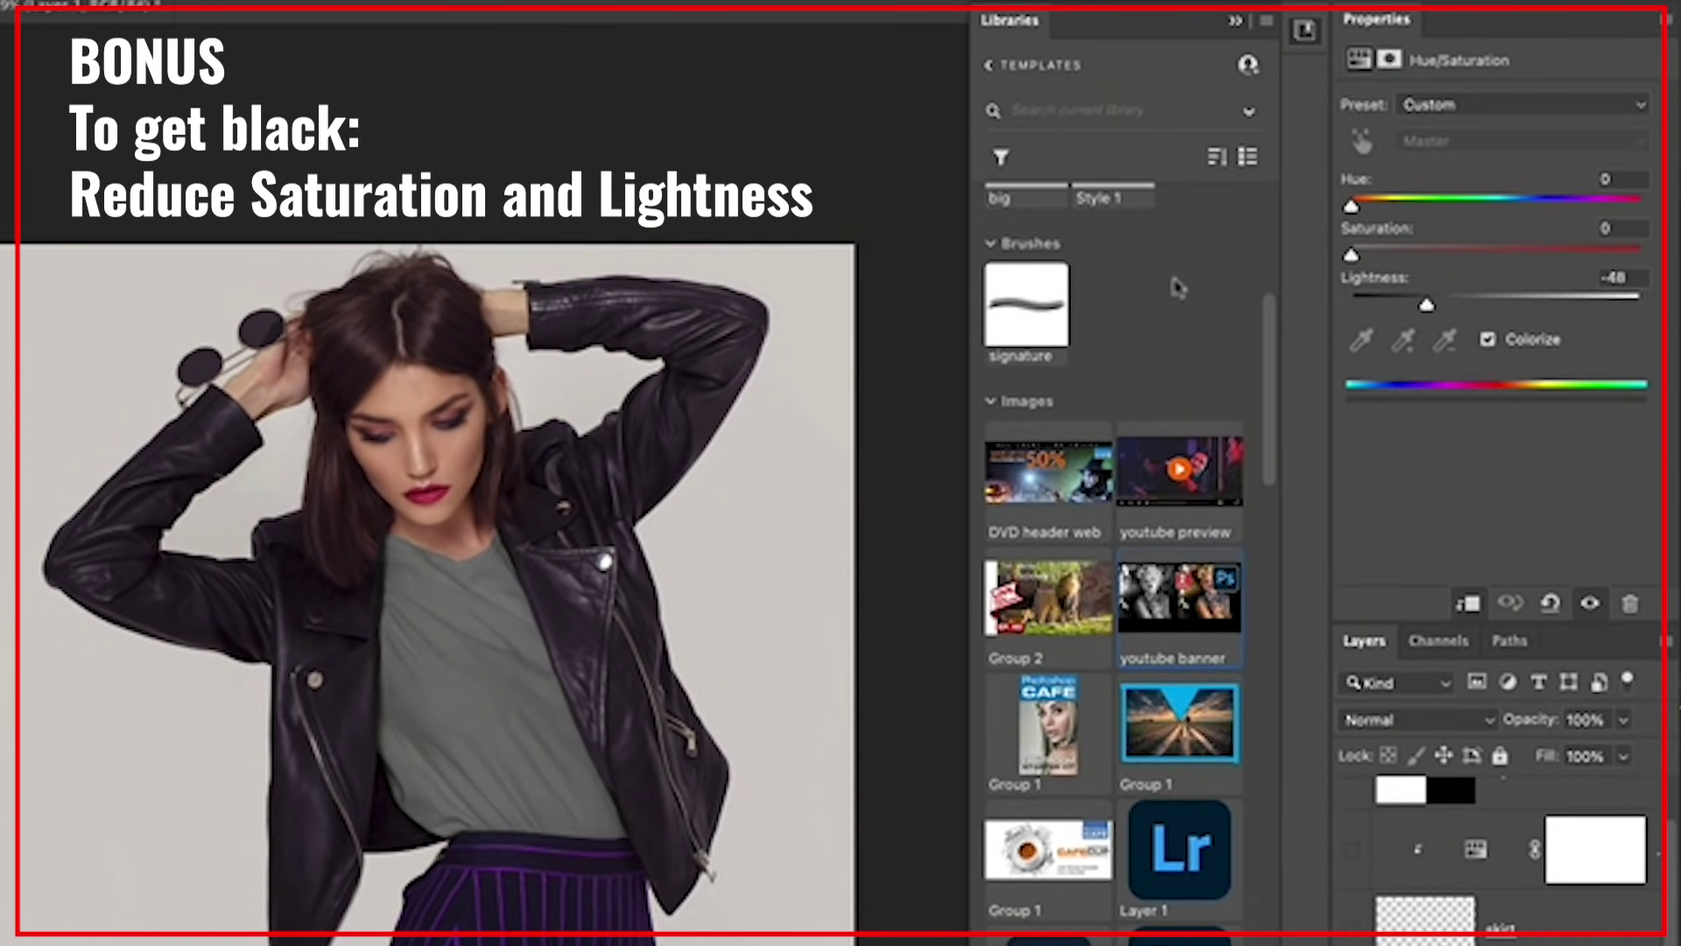
{"action": "left_click_drag", "start_coordinate": [1426, 306], "coordinate": [1376, 308]}
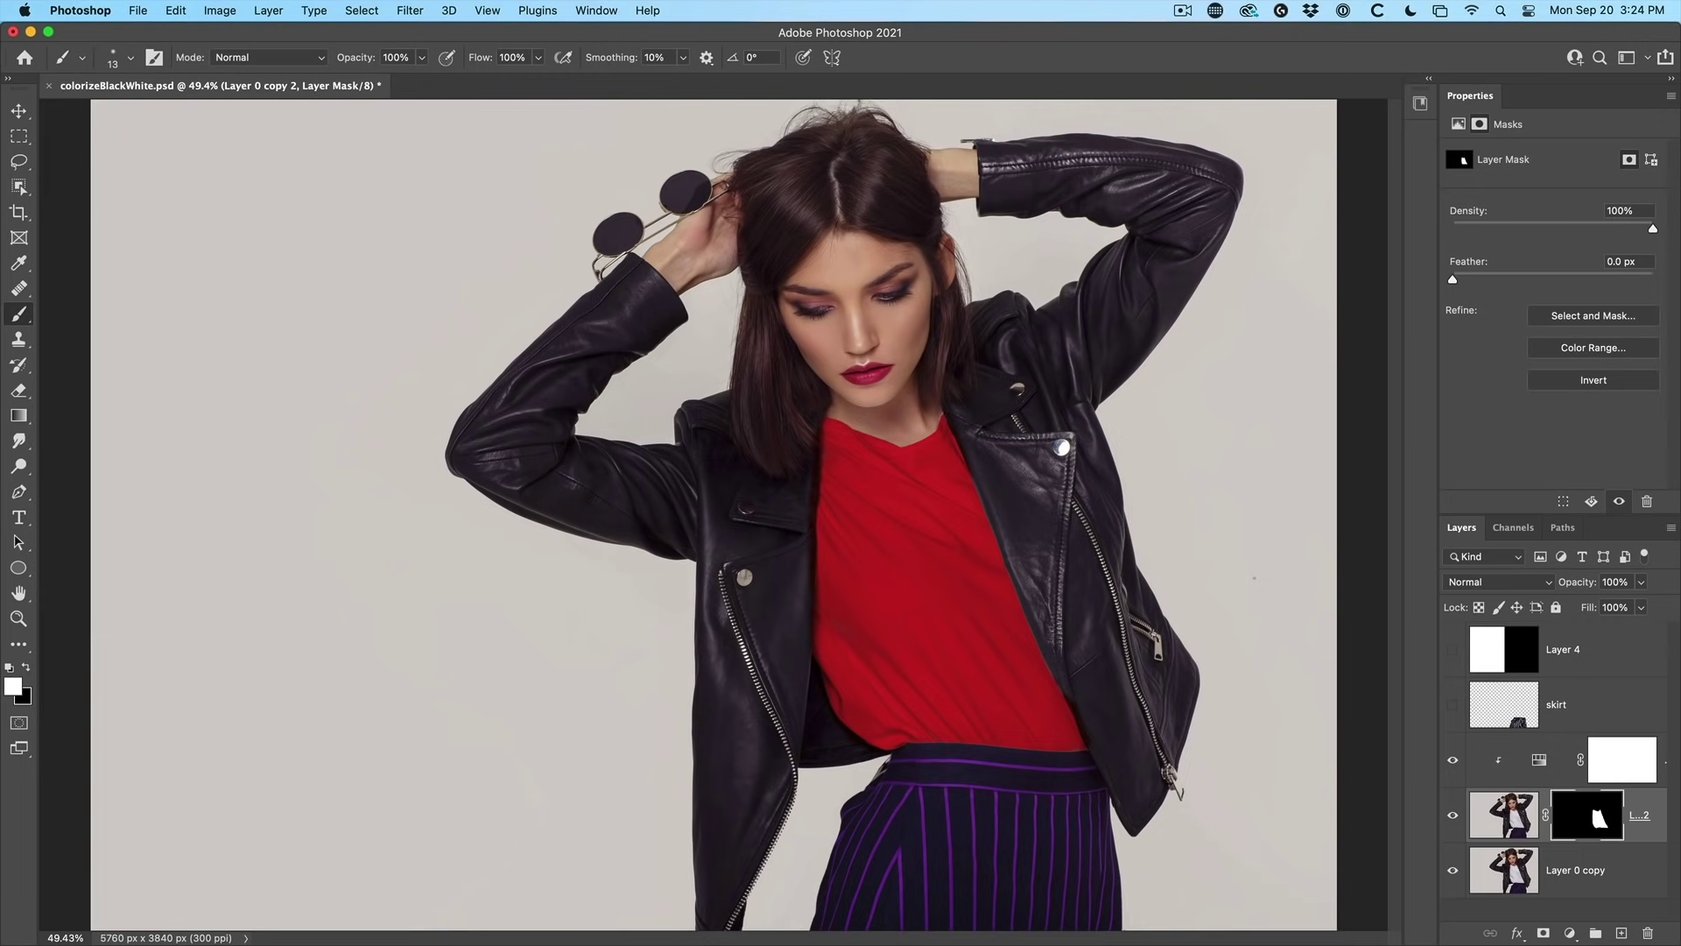
Step: Show the skirt layer and clip a Hue/Saturation adjustment to it with Colorize turned on
{"action": "left_click", "coordinate": [1453, 704]}
{"action": "left_click", "coordinate": [1567, 704]}
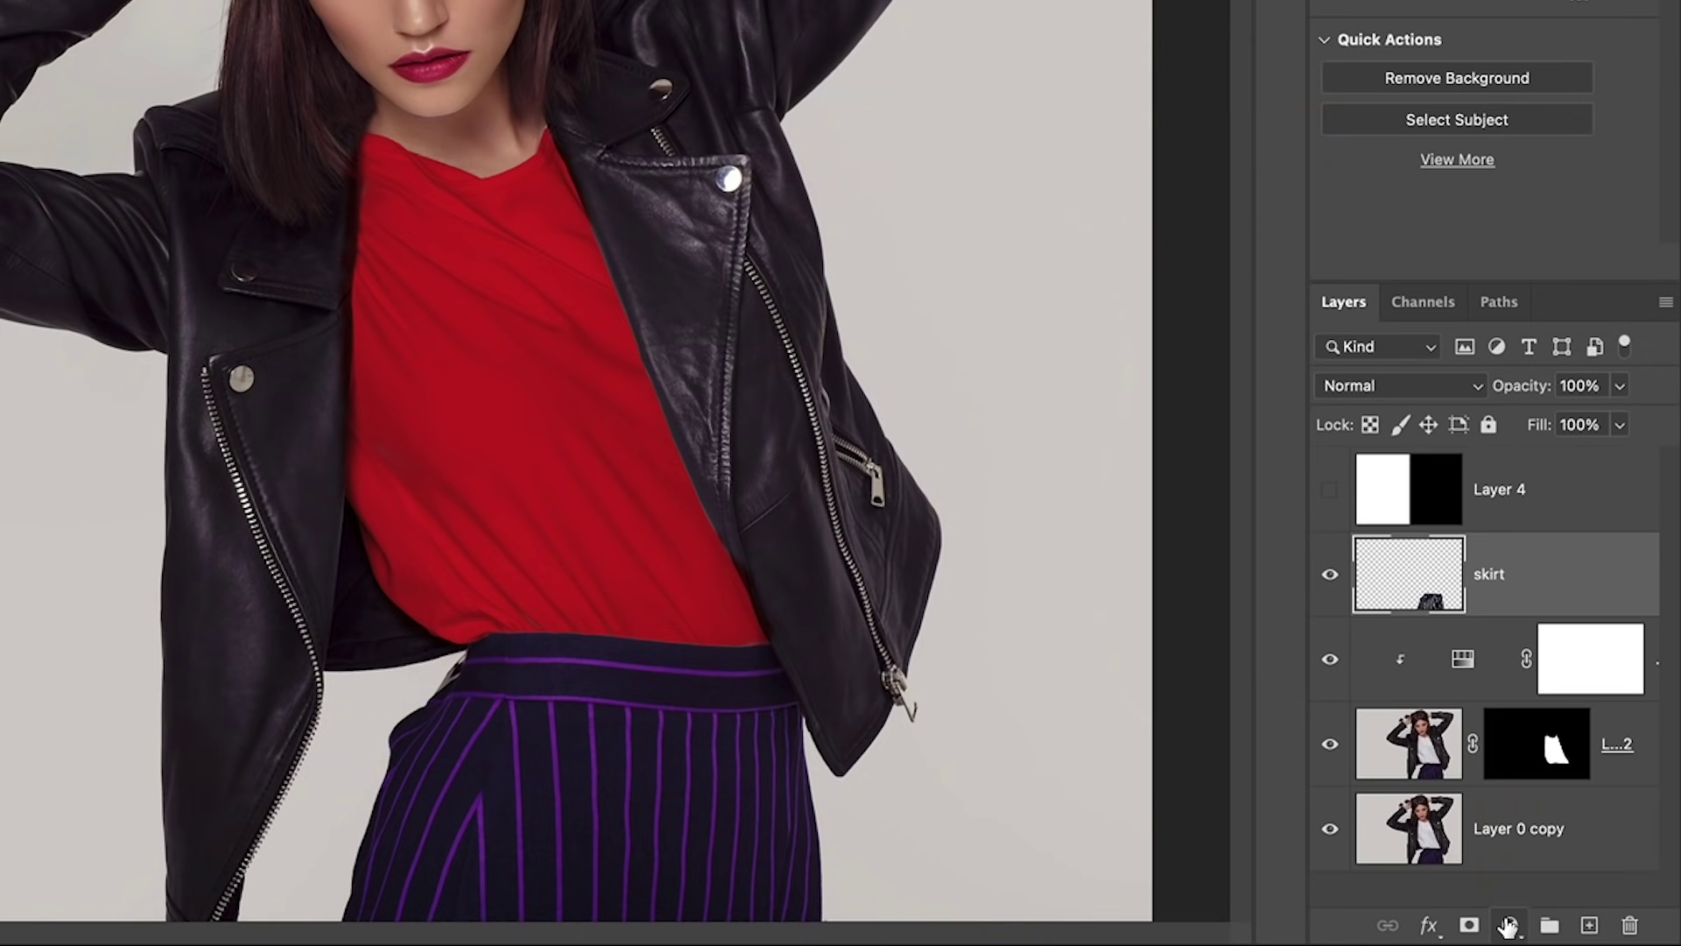
{"action": "left_click", "coordinate": [1508, 926]}
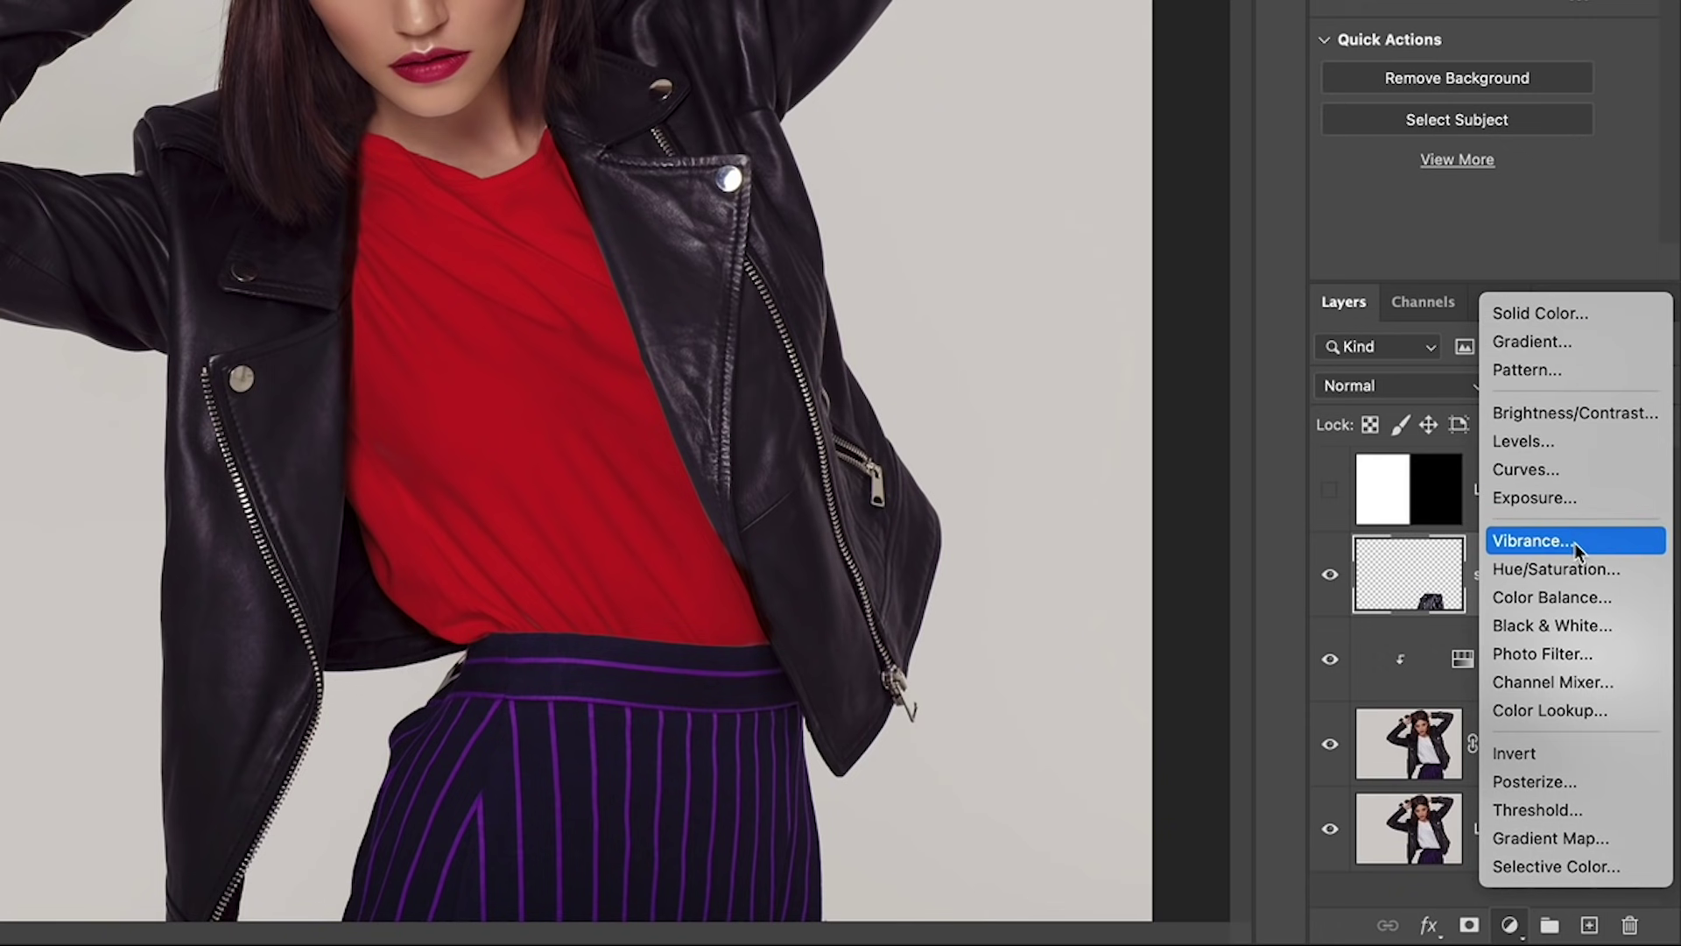
{"action": "left_click", "coordinate": [1567, 569]}
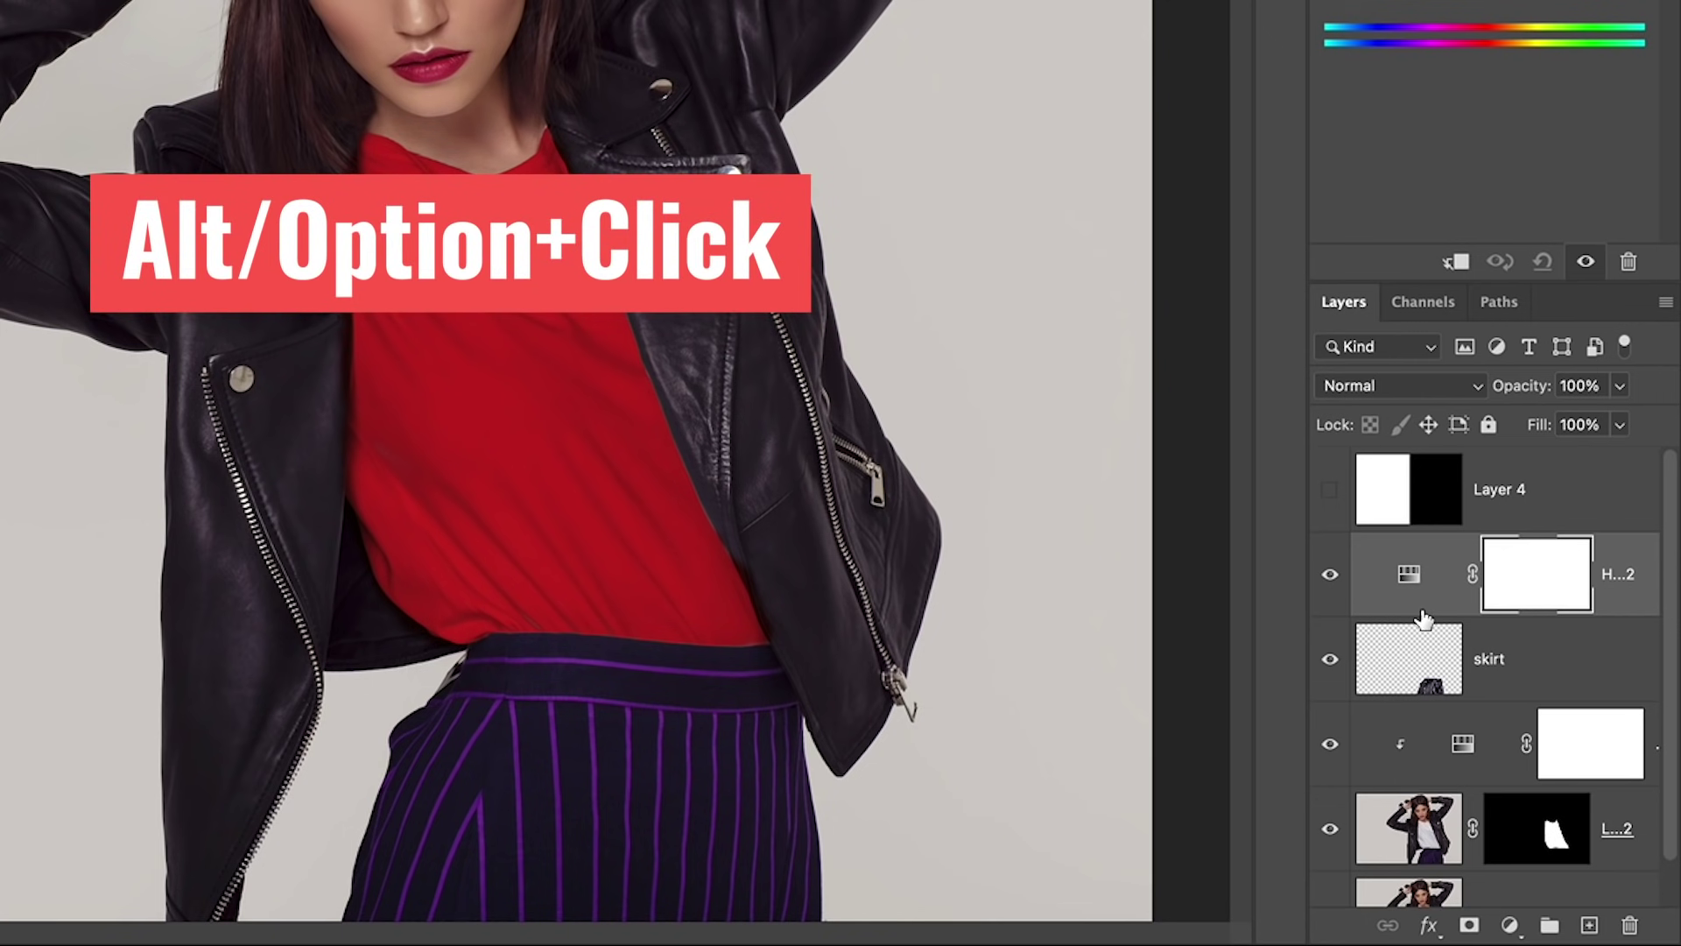
{"action": "left_click", "coordinate": [1423, 614], "text": "alt"}
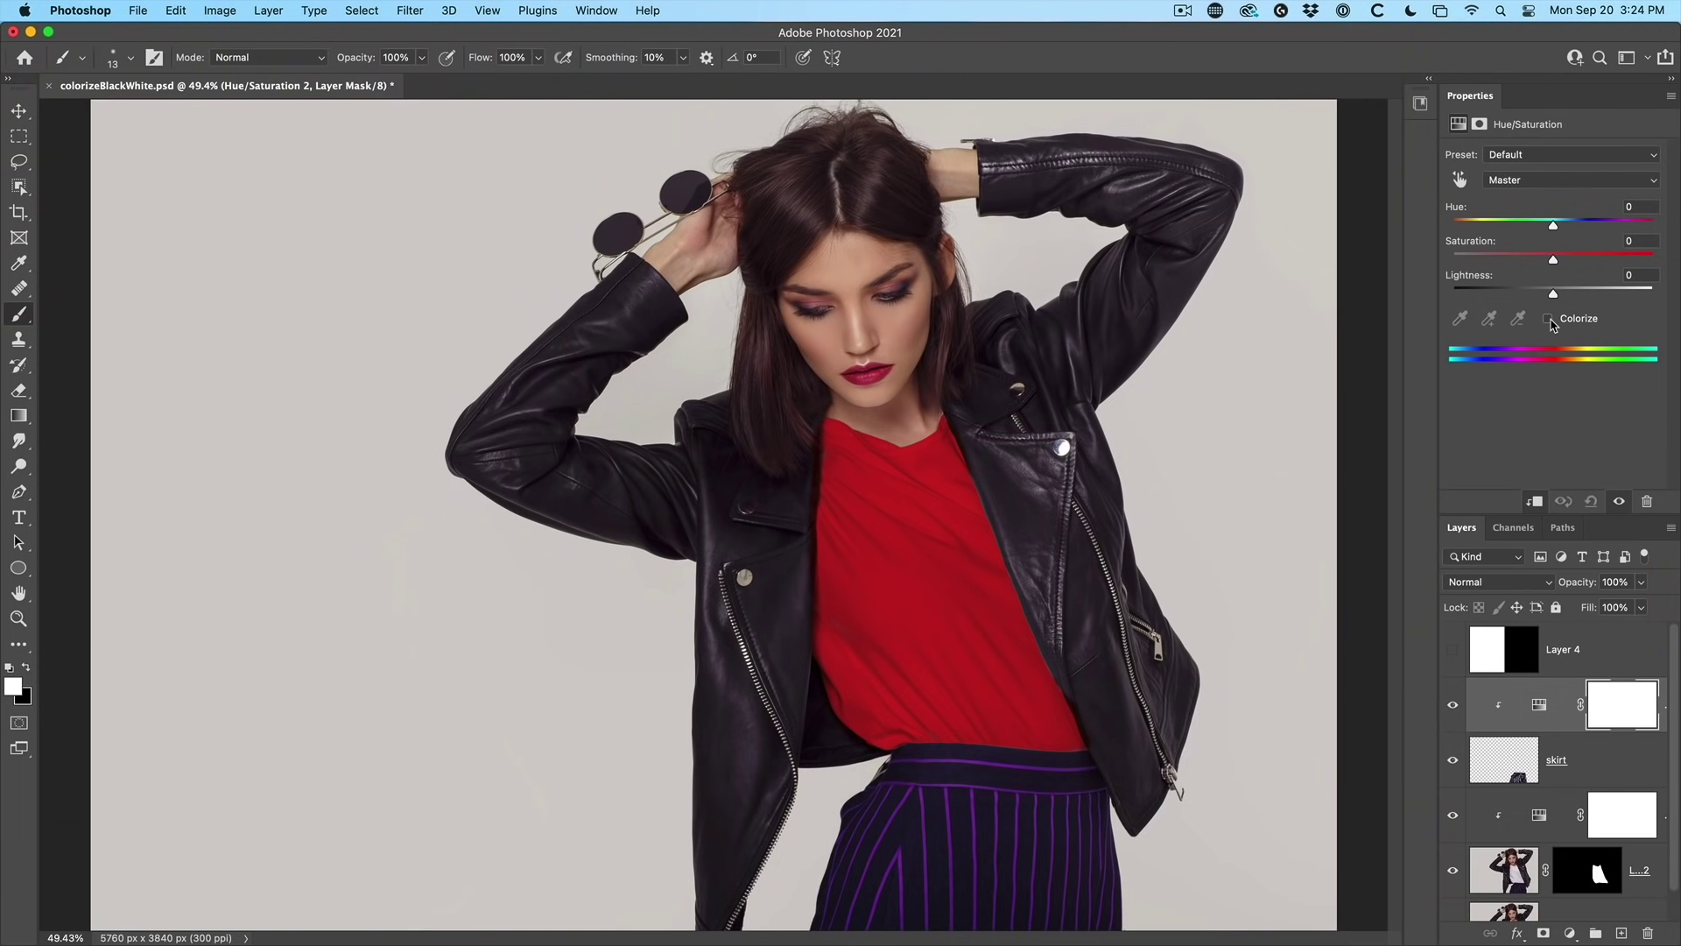
{"action": "left_click", "coordinate": [1548, 319]}
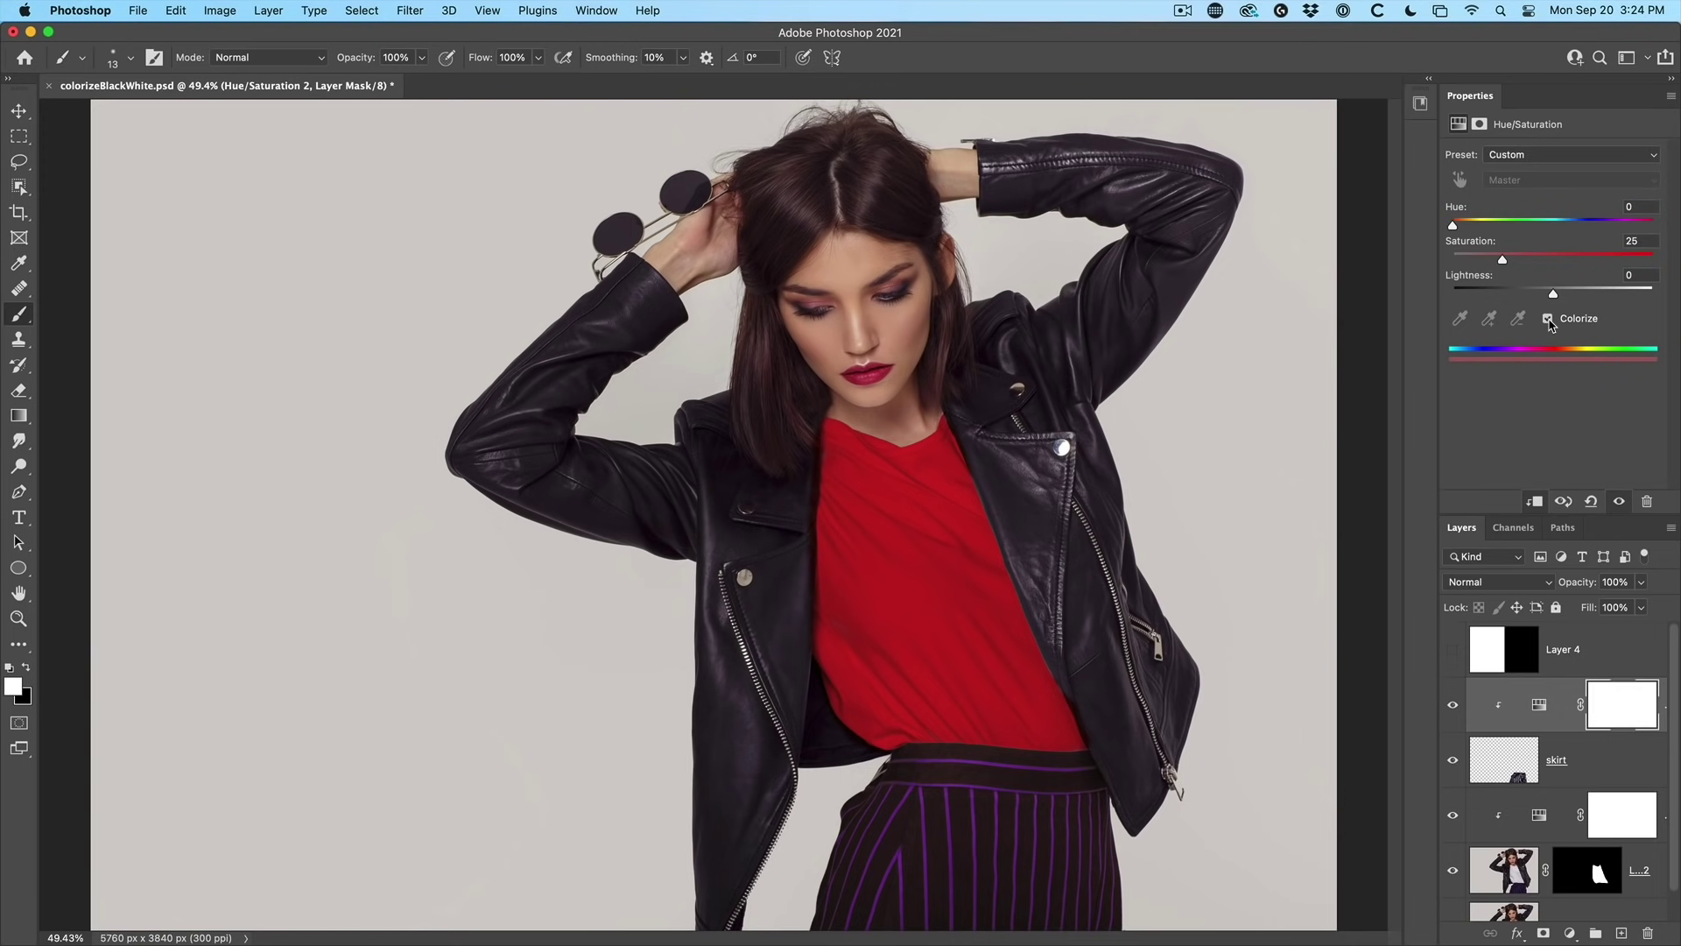
Step: Colorize the skirt bright green with hue 135, saturation 55 and lightness +22
{"action": "left_click_drag", "start_coordinate": [1553, 299], "coordinate": [1562, 260]}
{"action": "left_click_drag", "start_coordinate": [1456, 226], "coordinate": [1530, 241]}
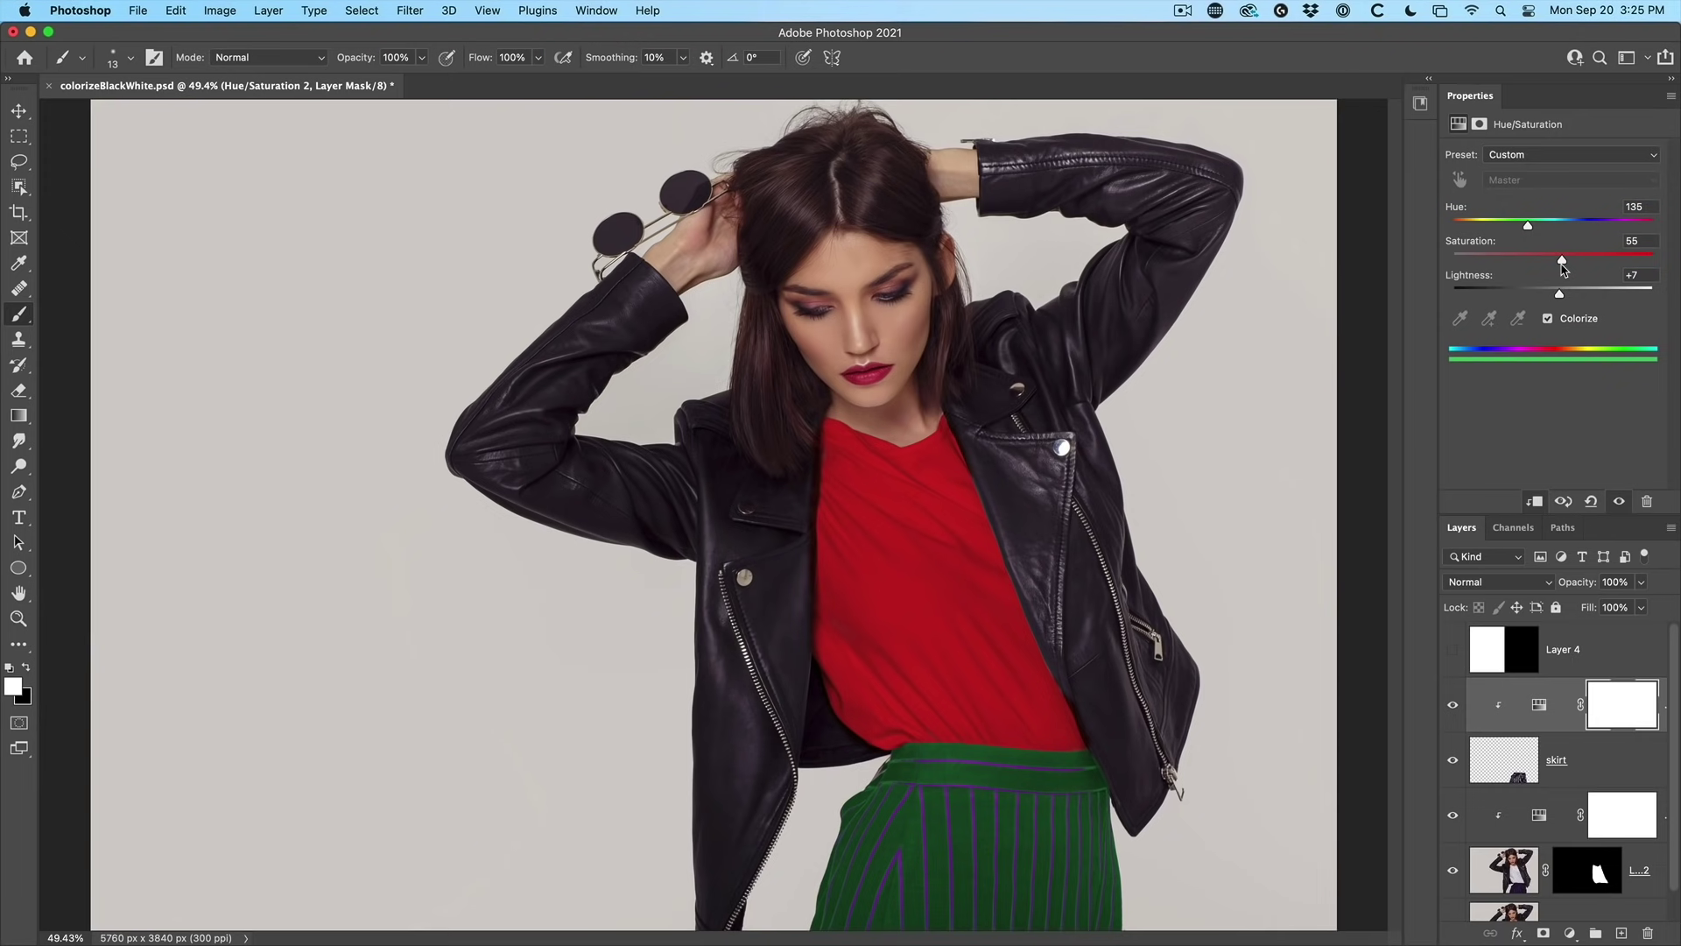
{"action": "left_click_drag", "start_coordinate": [1563, 298], "coordinate": [1576, 295]}
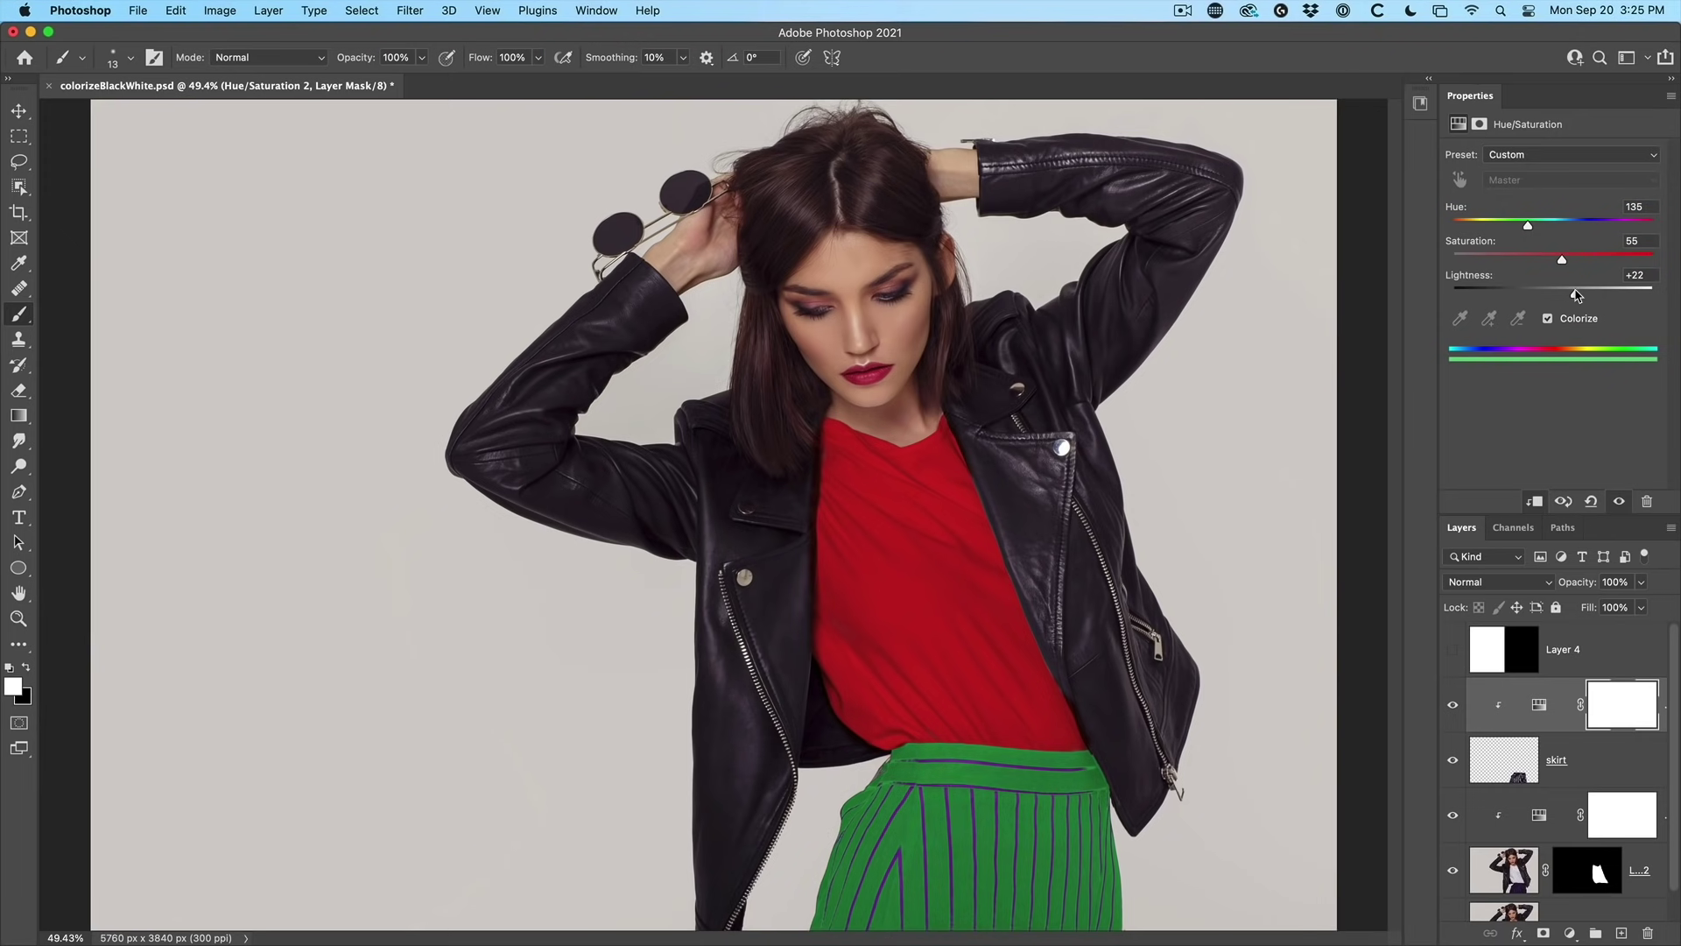
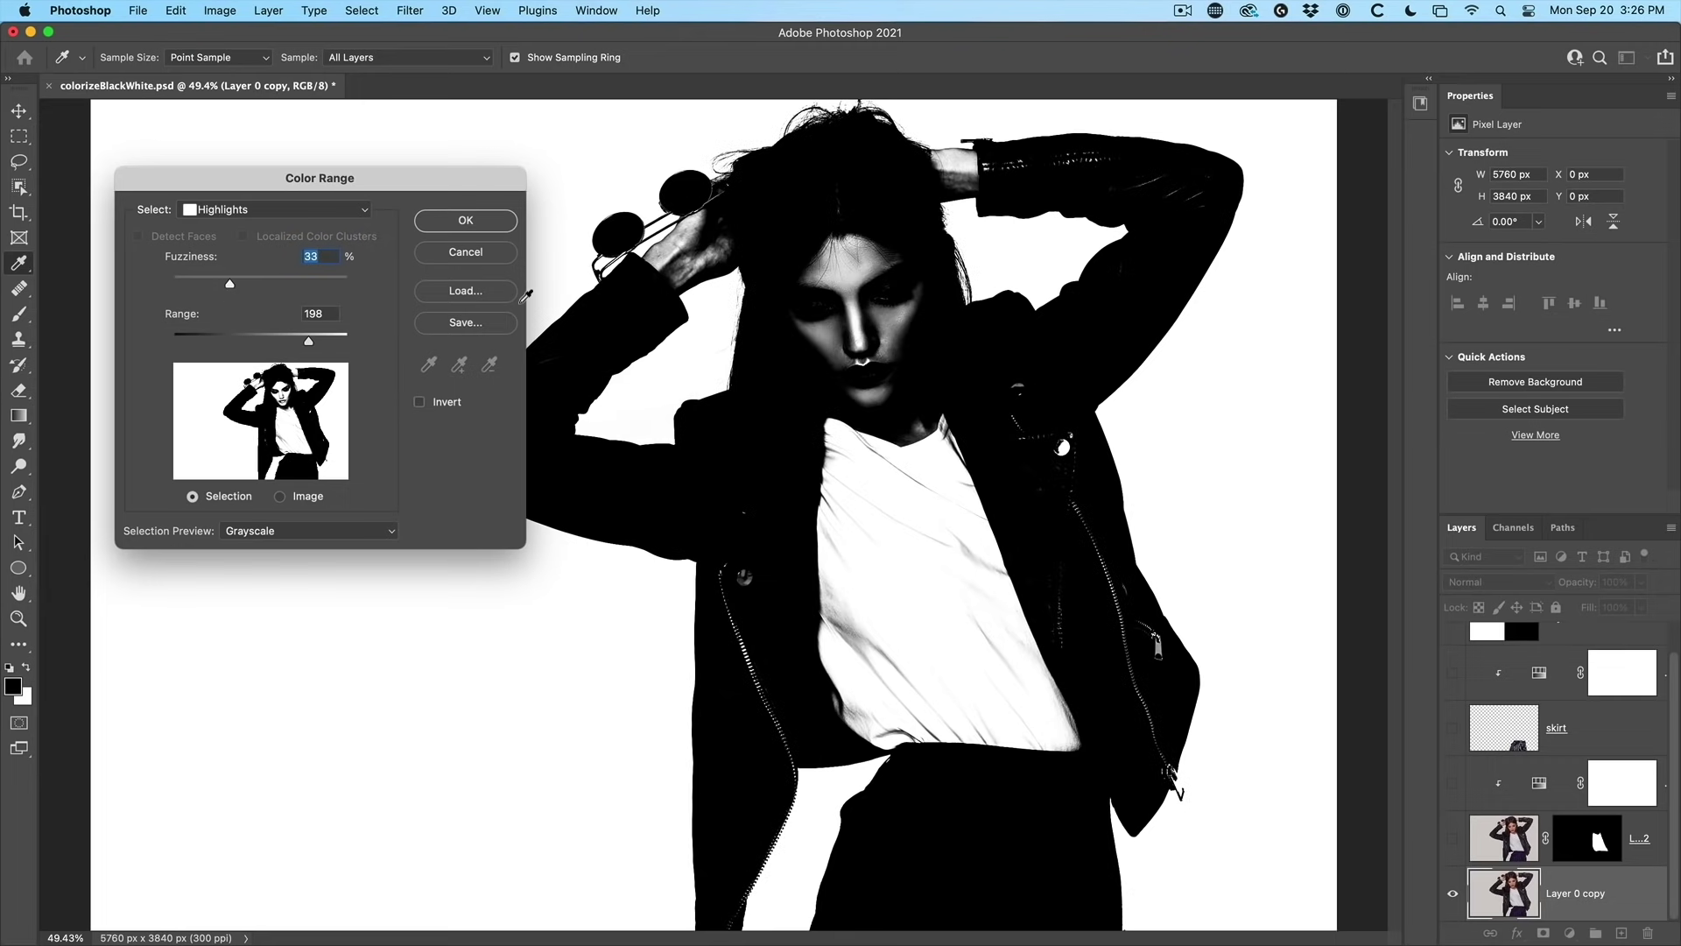
Step: Select the highlights by Color Range with fuzziness 33% and range 198, and turn the selection into a layer mask on Layer 0 copy
{"action": "left_click", "coordinate": [465, 221]}
{"action": "key", "text": "b"}
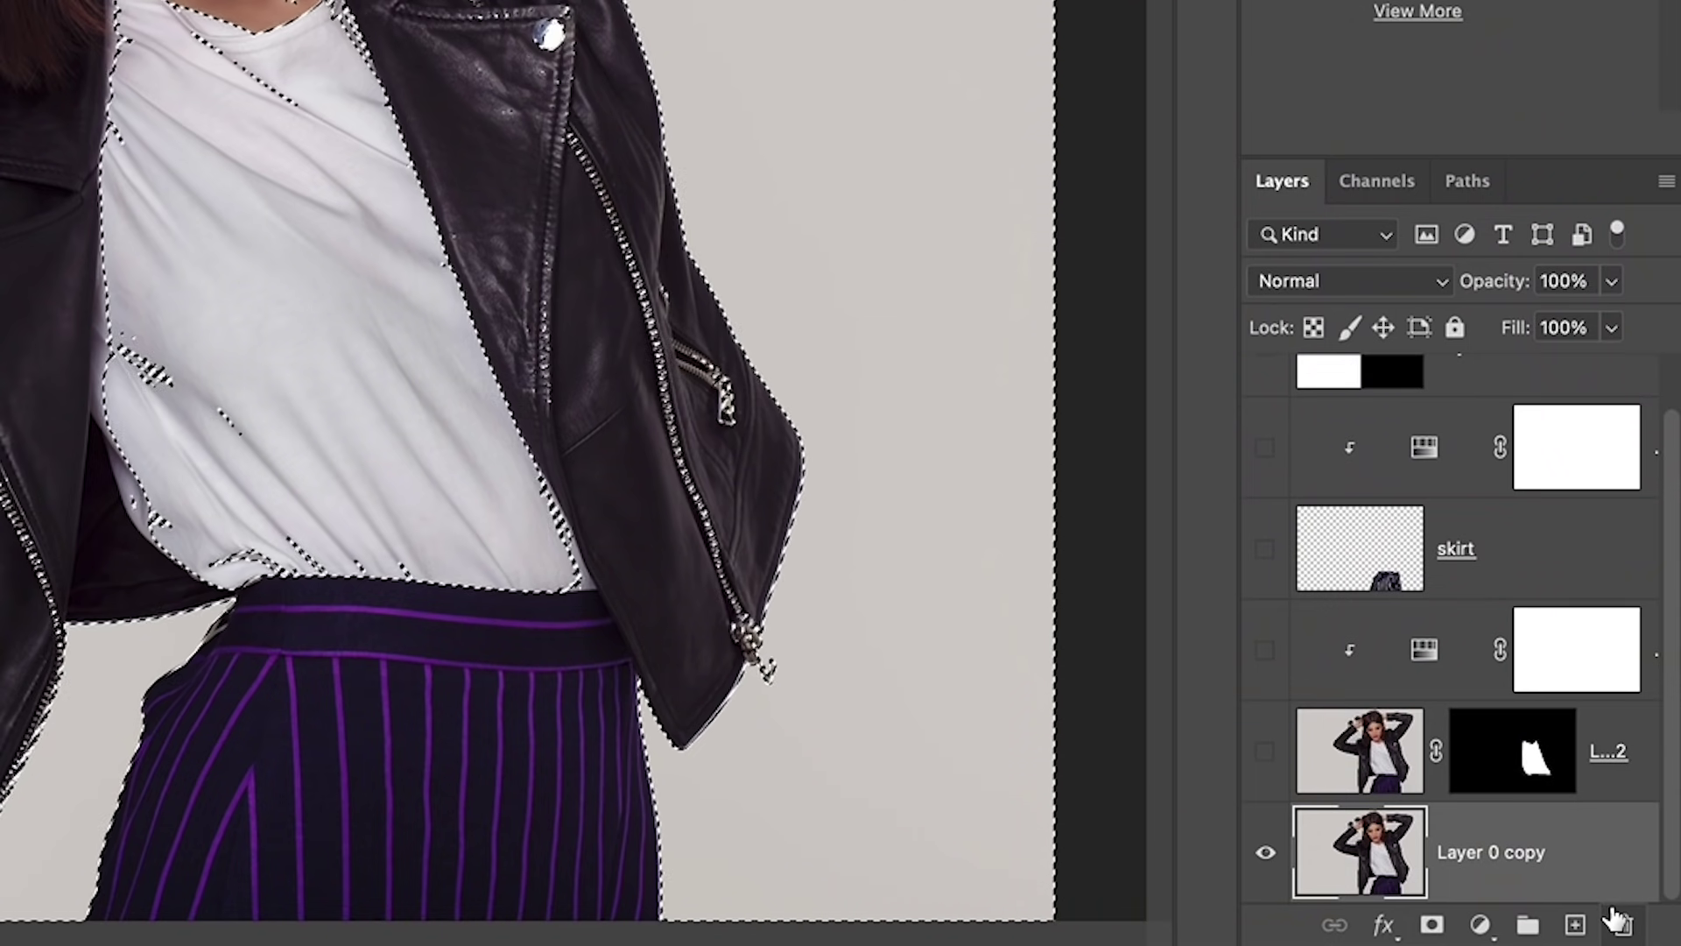
{"action": "left_click", "coordinate": [1432, 924]}
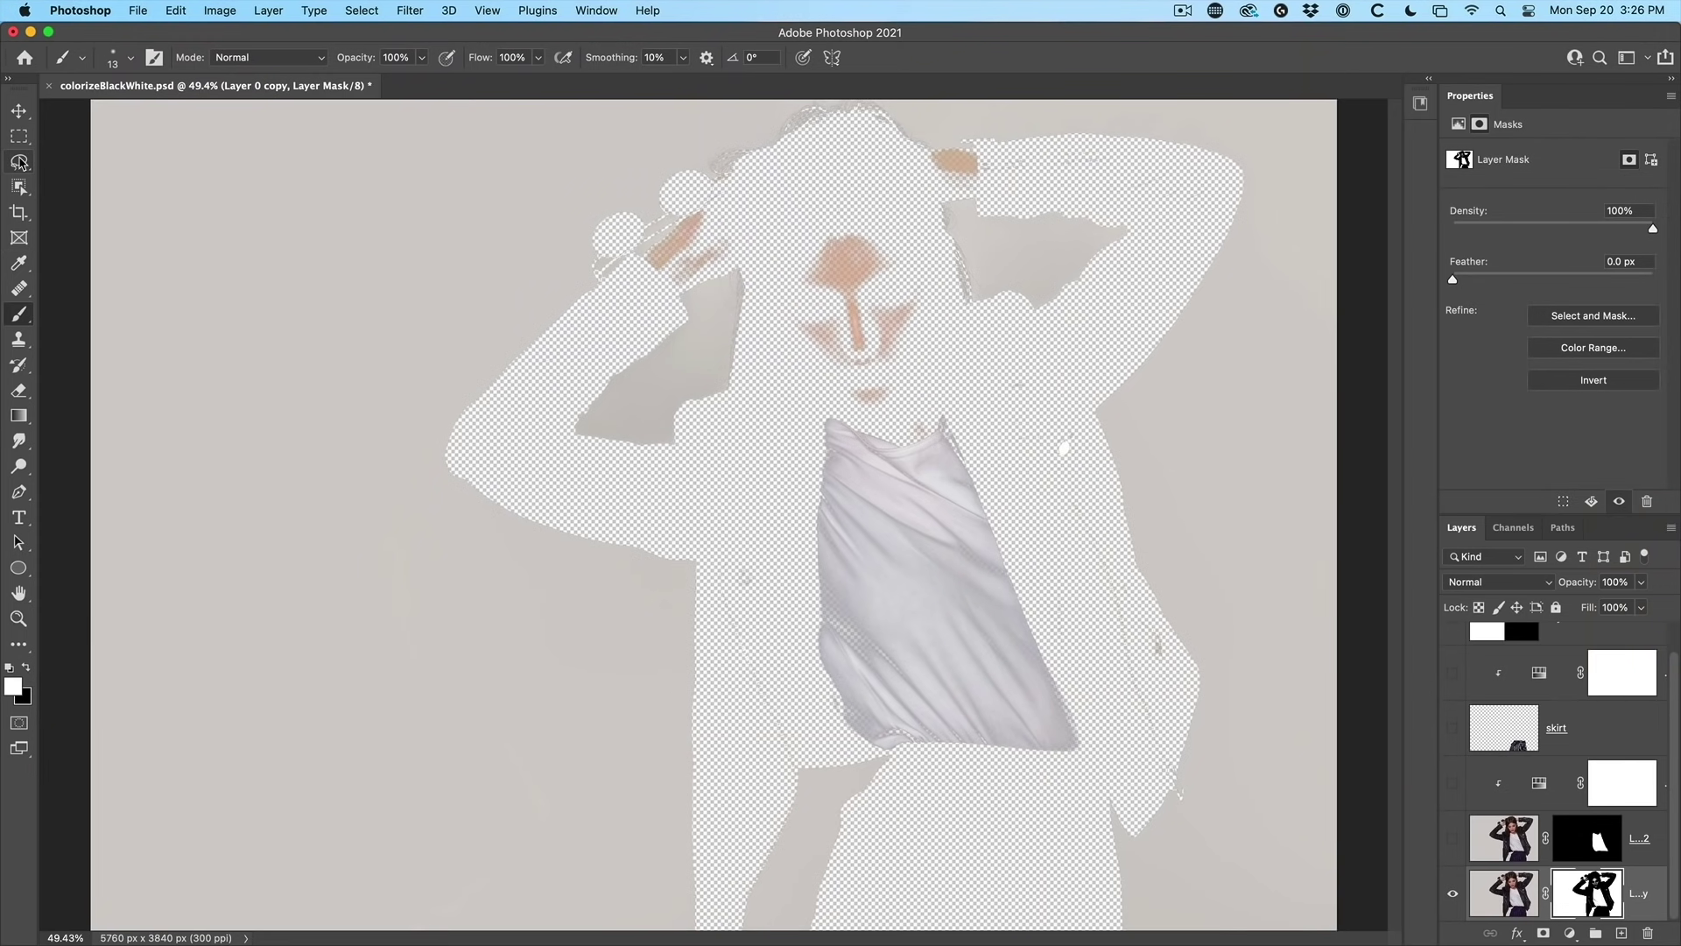
Step: Lasso loosely around the shirt, invert the selection and mask out everything outside it, then deselect and show the earlier masked shirt layer
{"action": "left_click", "coordinate": [19, 162]}
{"action": "left_click", "coordinate": [64, 164]}
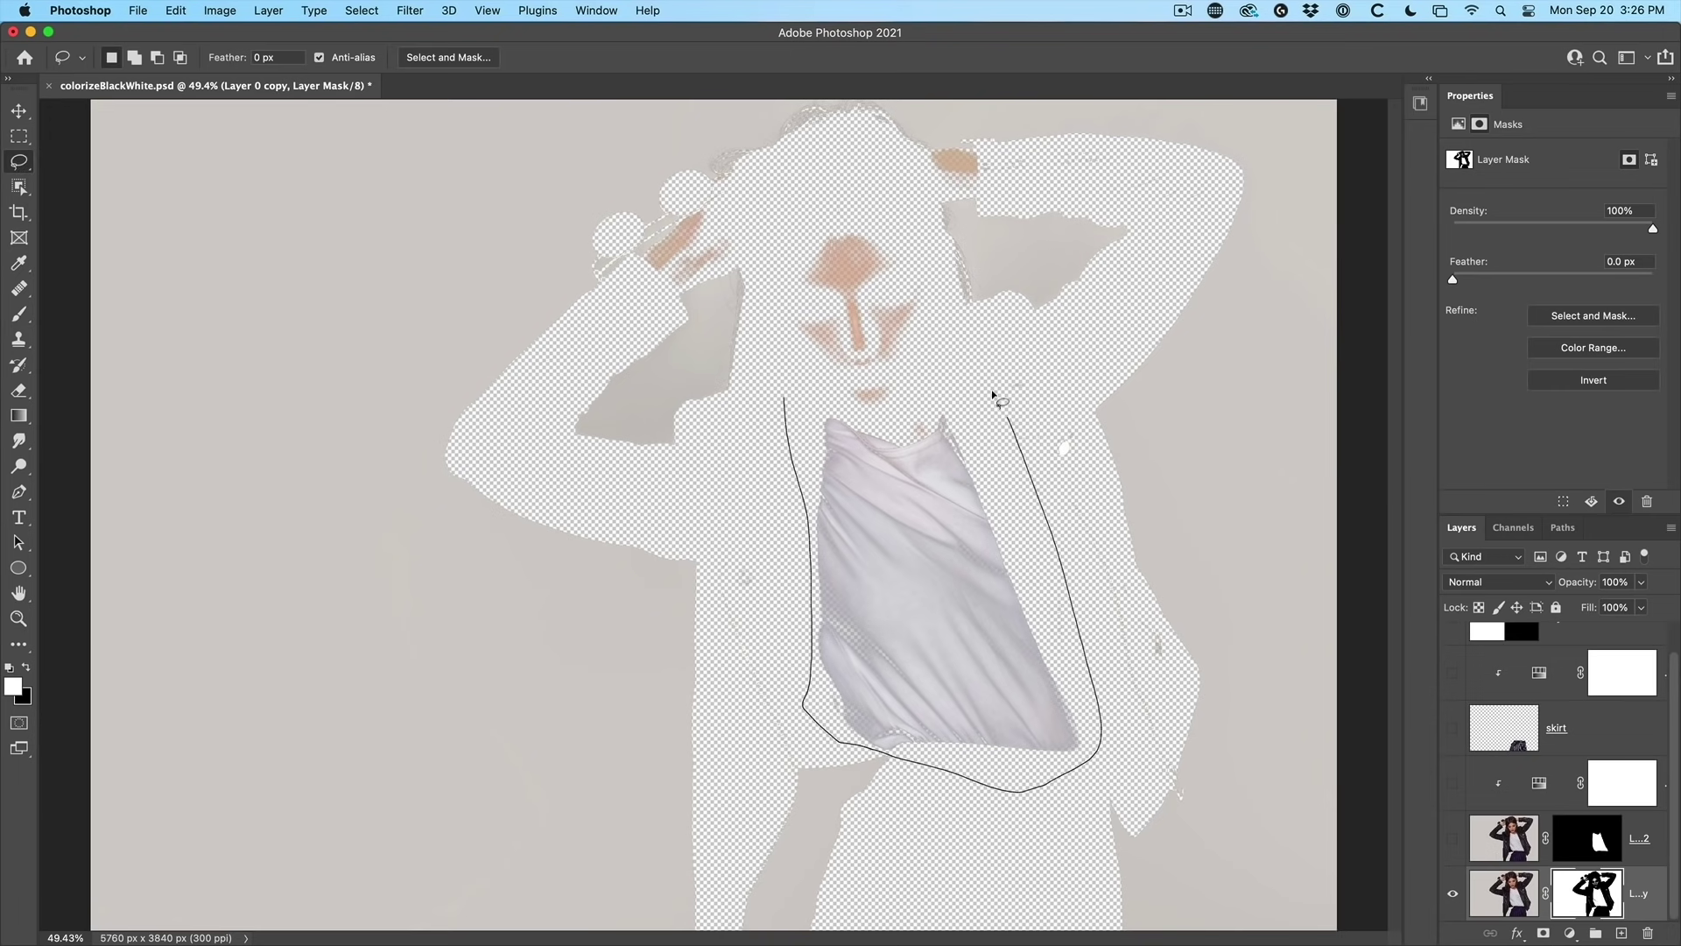
{"action": "left_click_drag", "start_coordinate": [775, 405], "coordinate": [775, 406]}
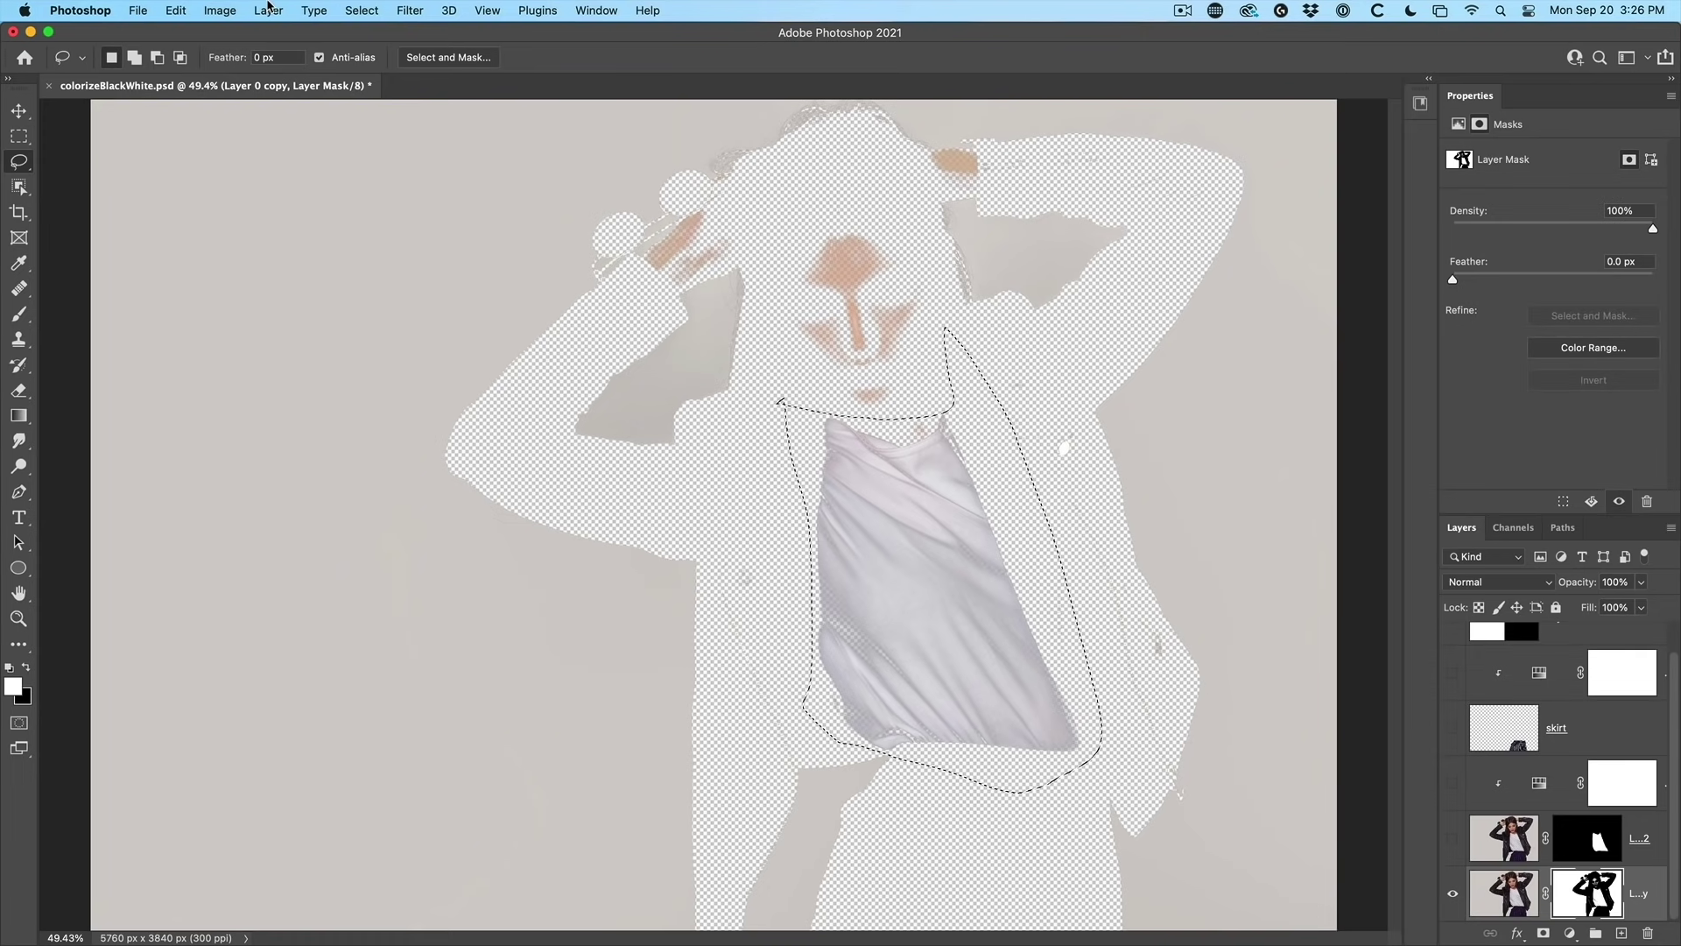
{"action": "left_click", "coordinate": [361, 10]}
{"action": "left_click", "coordinate": [368, 81]}
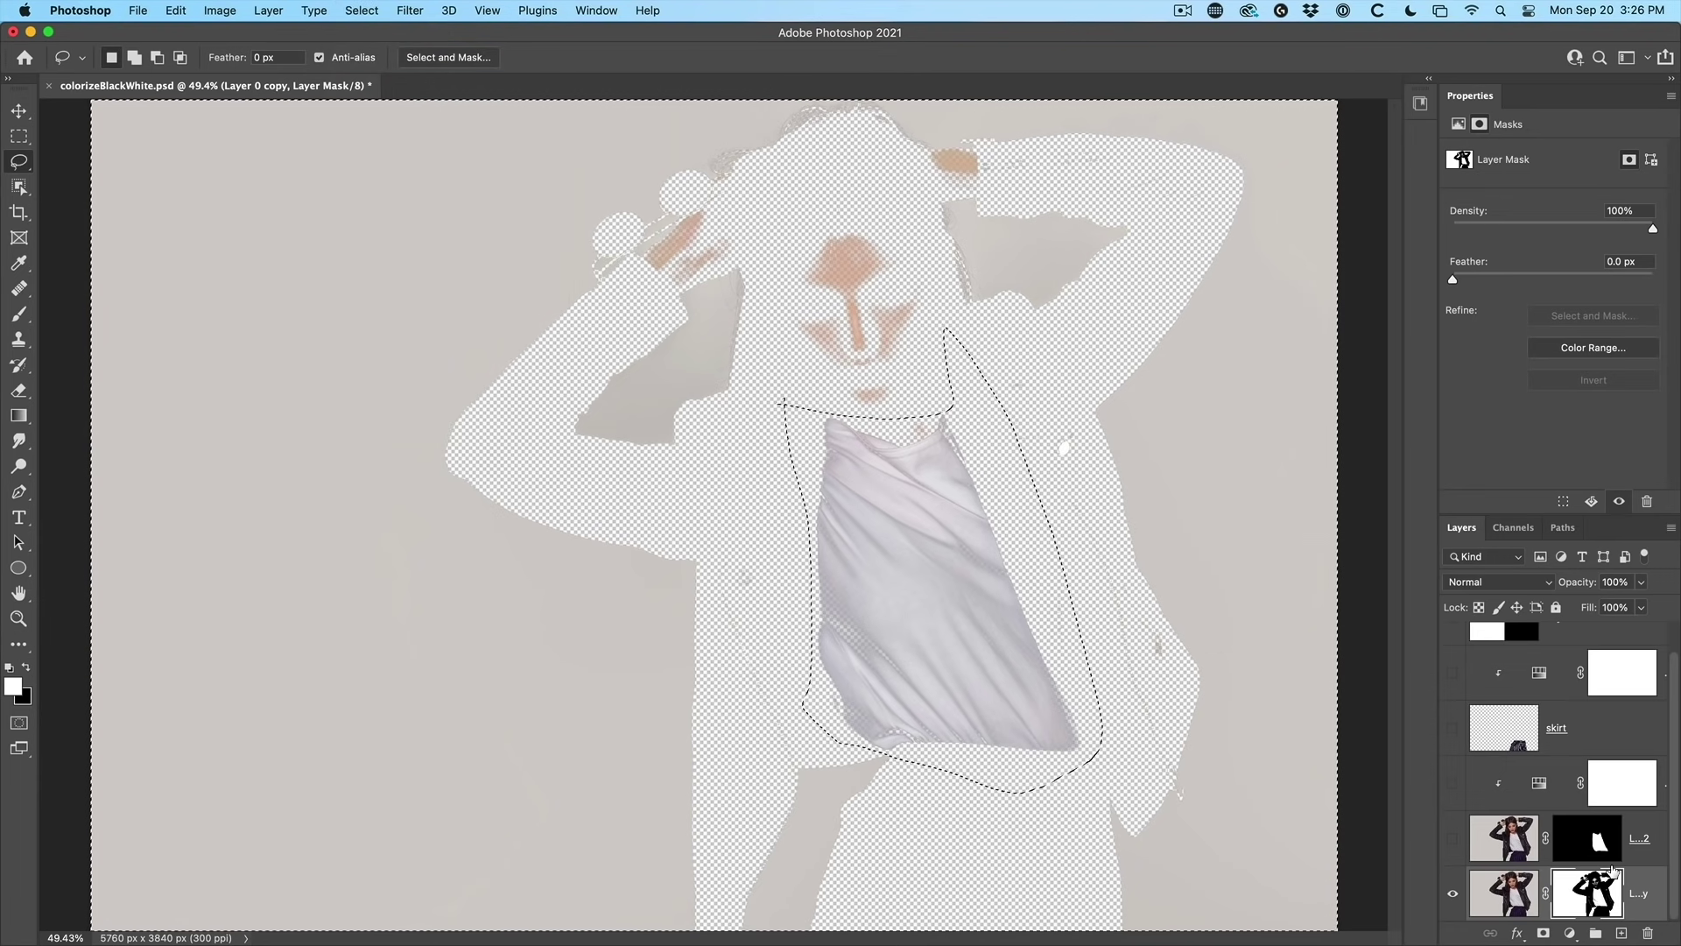
{"action": "key", "text": "BackSpace"}
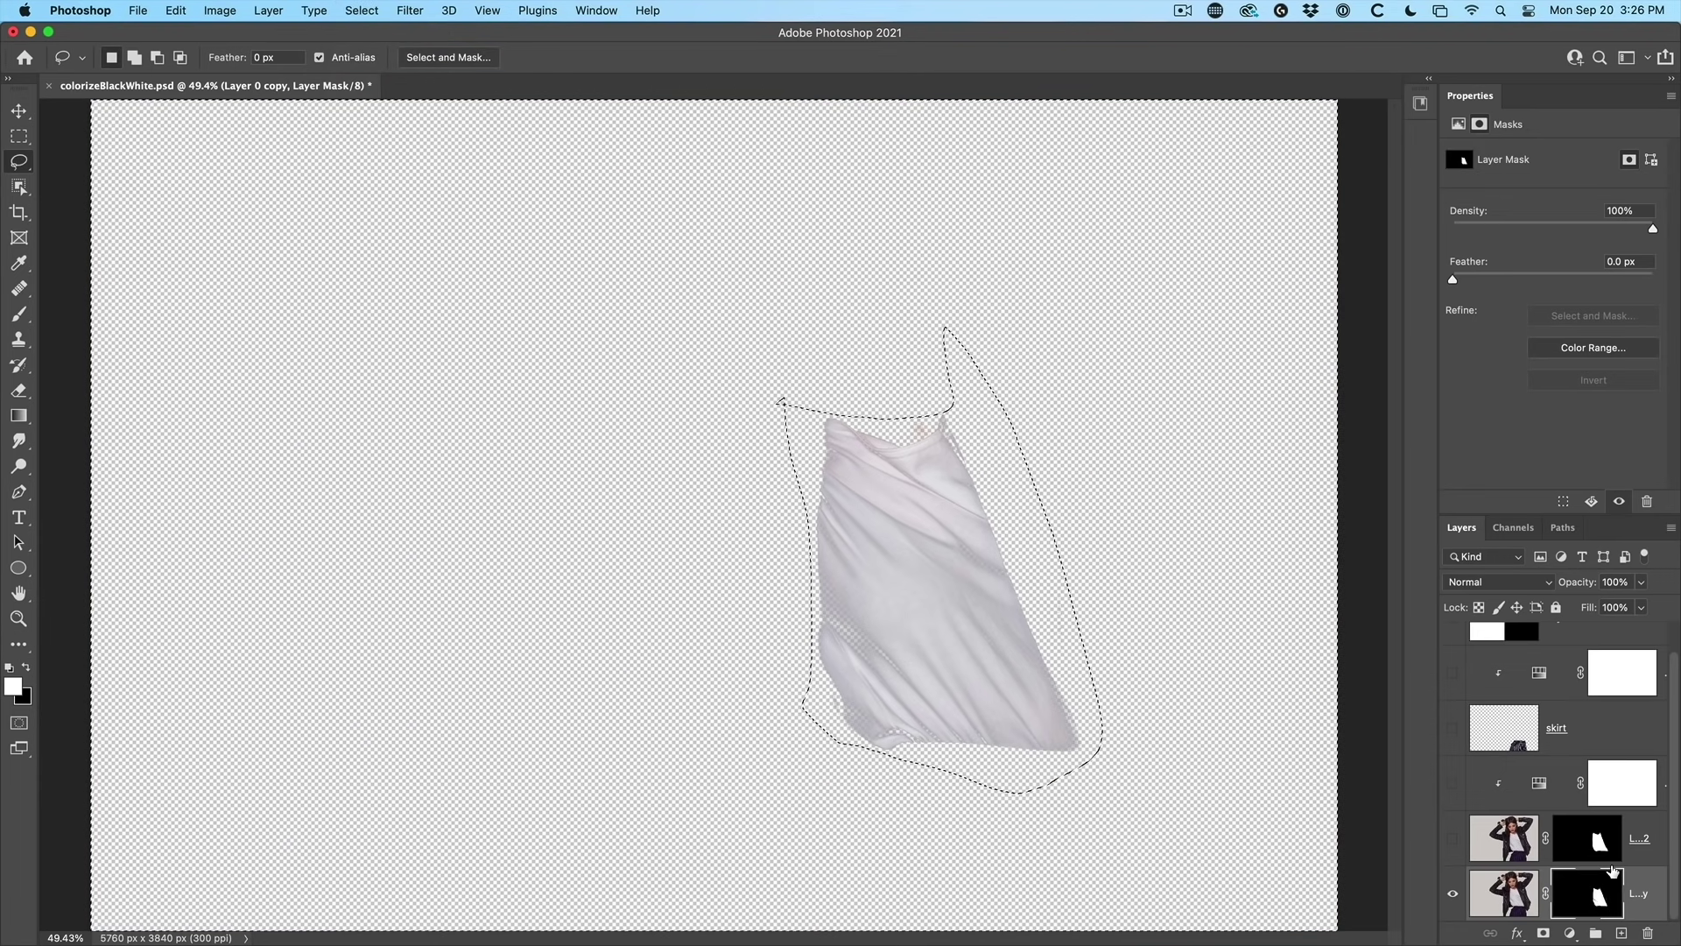
{"action": "key", "text": "super+d"}
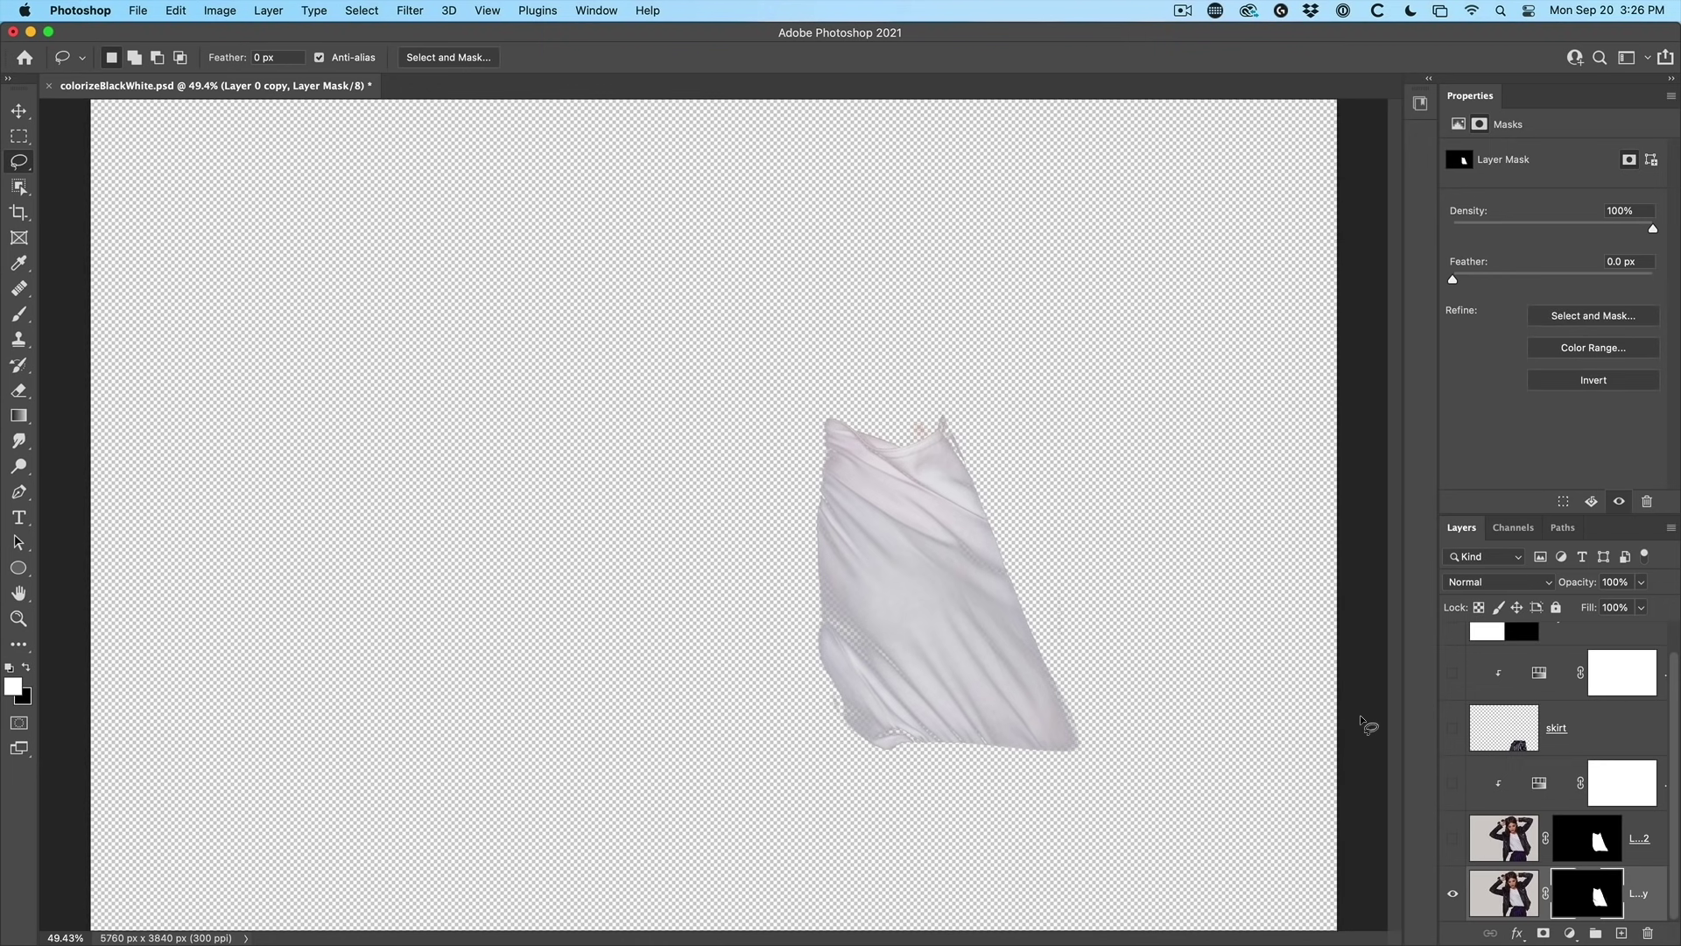
{"action": "left_click", "coordinate": [1452, 838]}
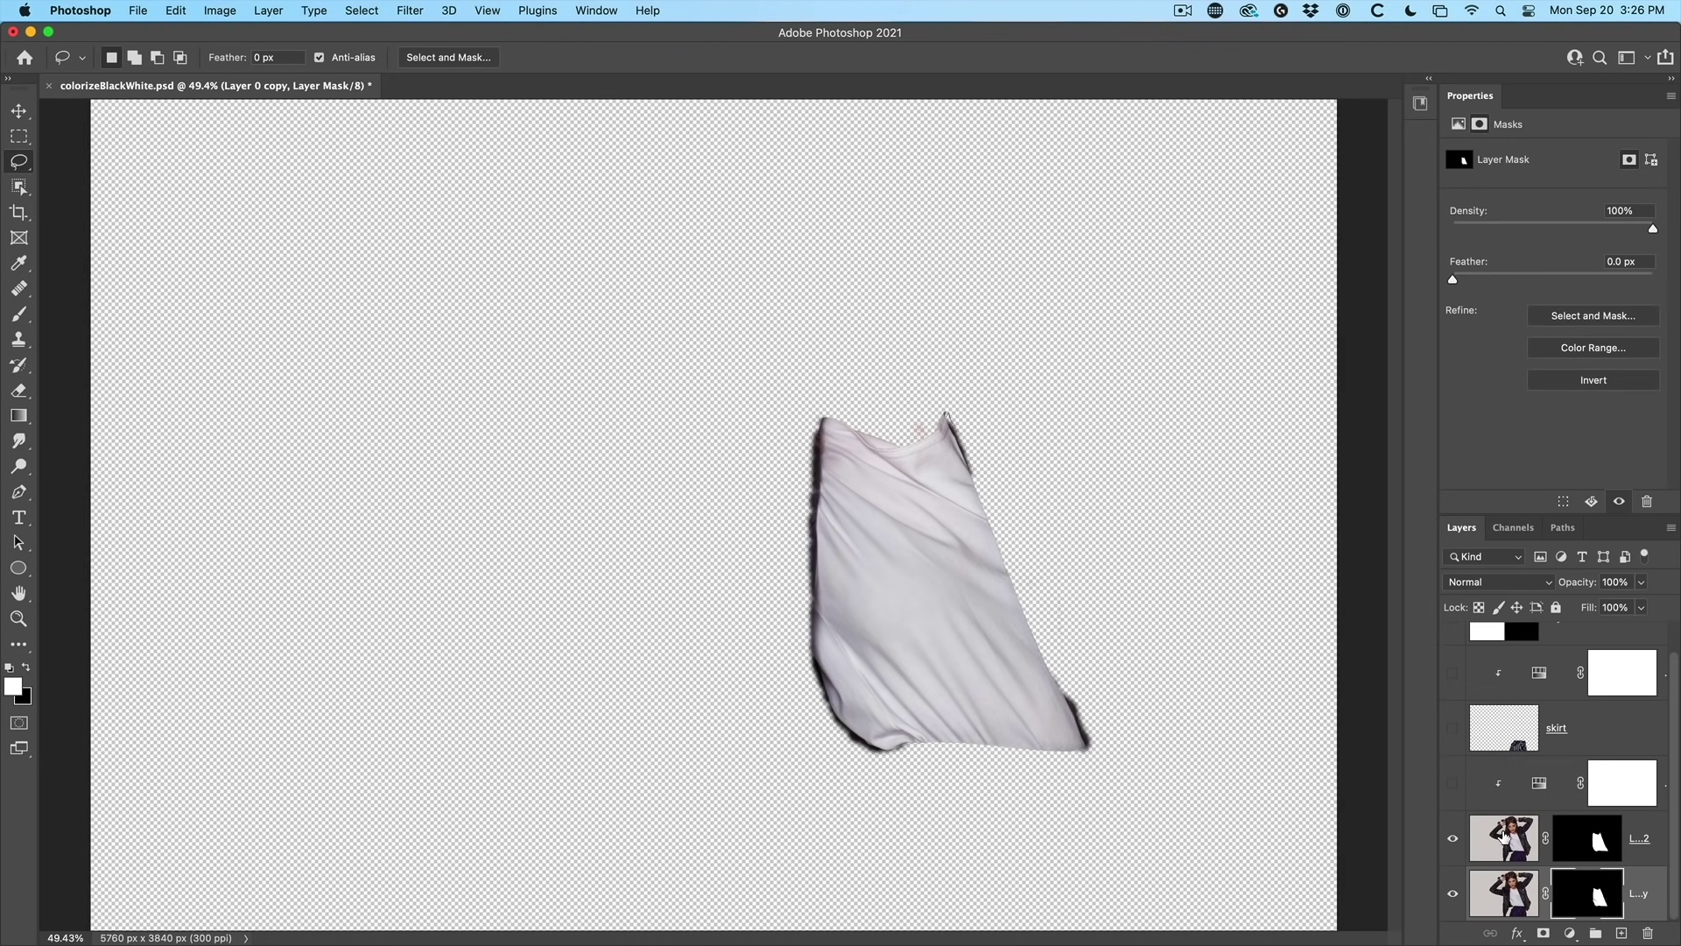
Step: Start a Color Range selection on Layer 0 copy that targets the Shadows
{"action": "left_click", "coordinate": [361, 10]}
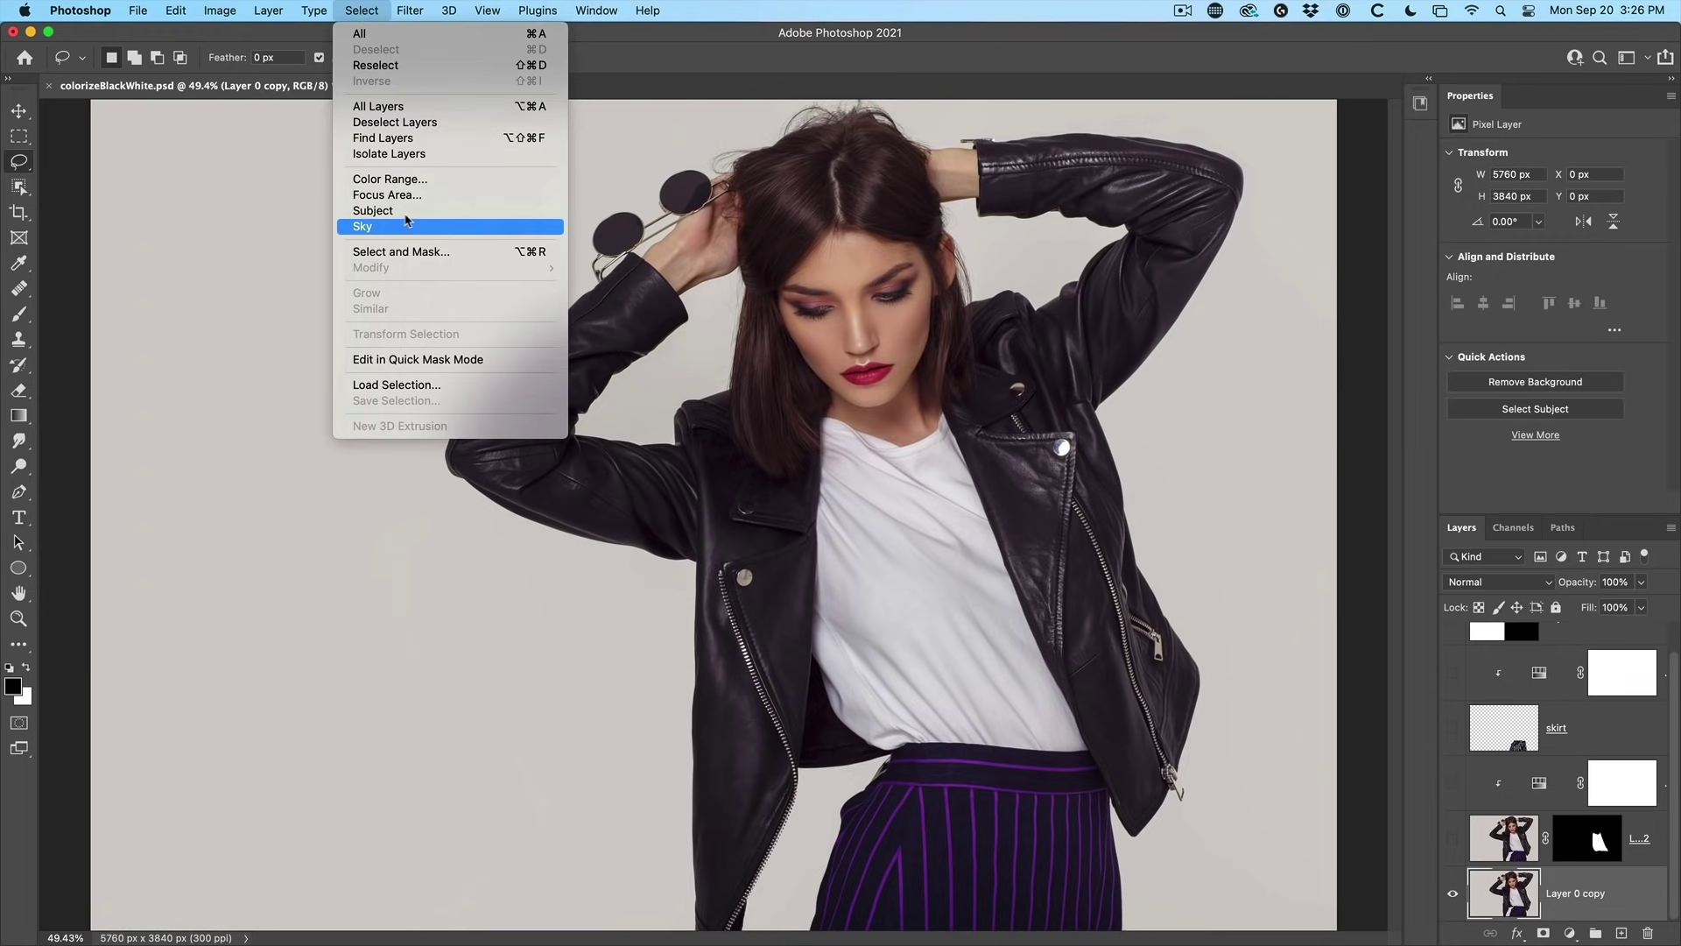
{"action": "left_click", "coordinate": [438, 179]}
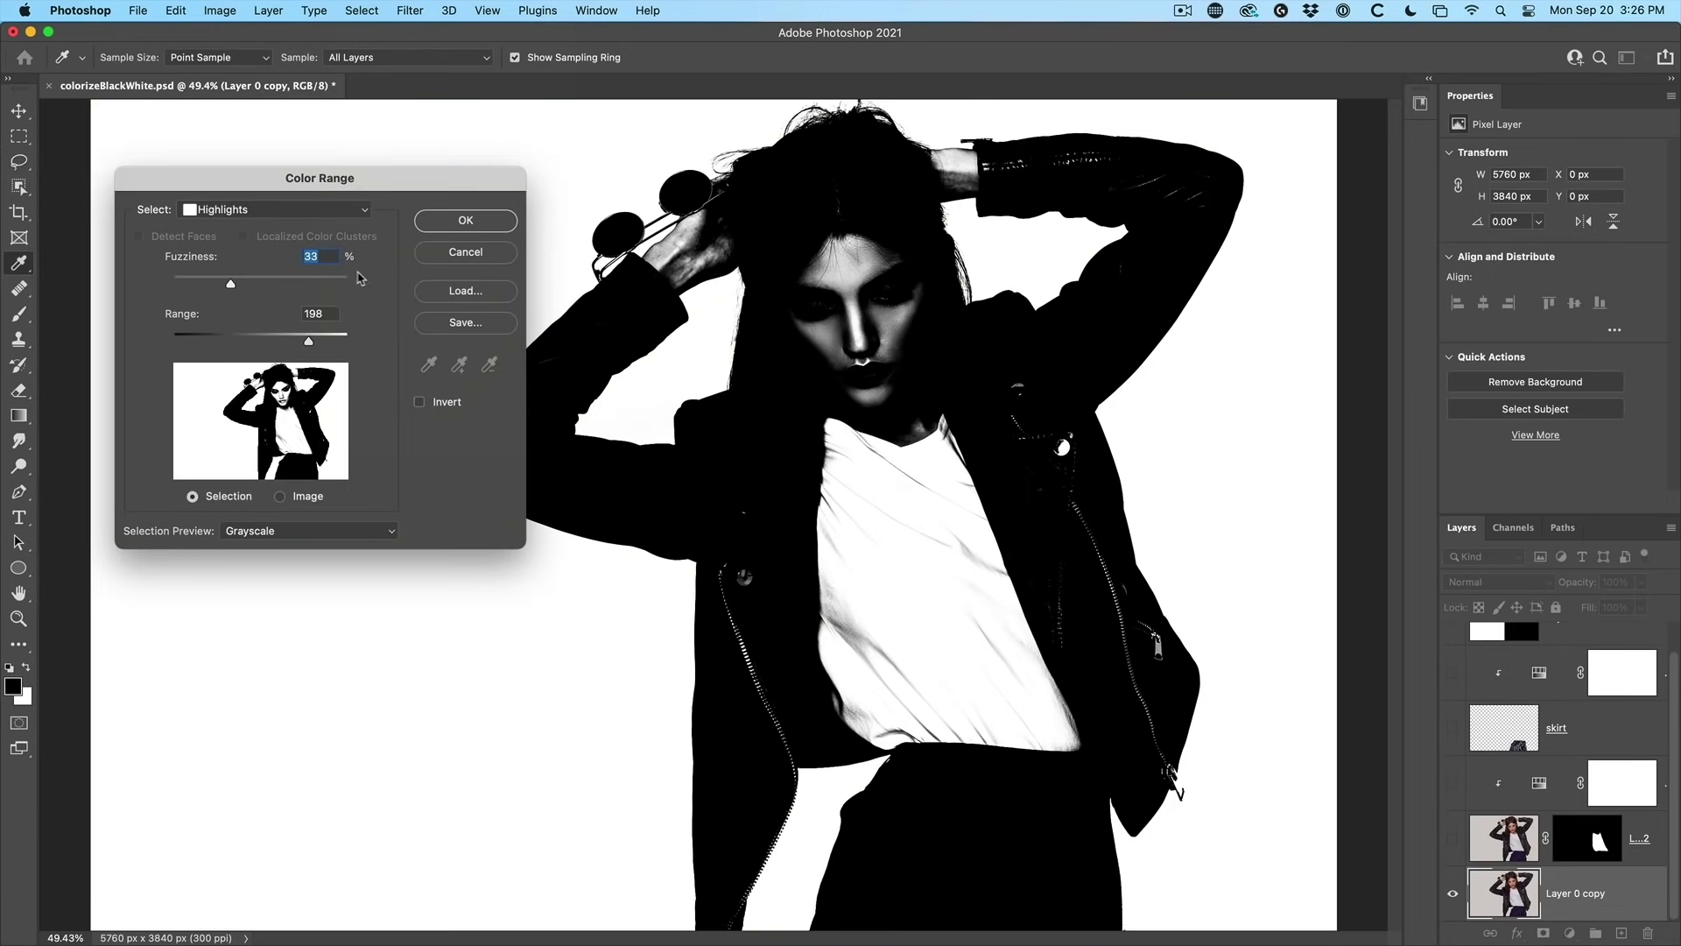
{"action": "left_click", "coordinate": [232, 218]}
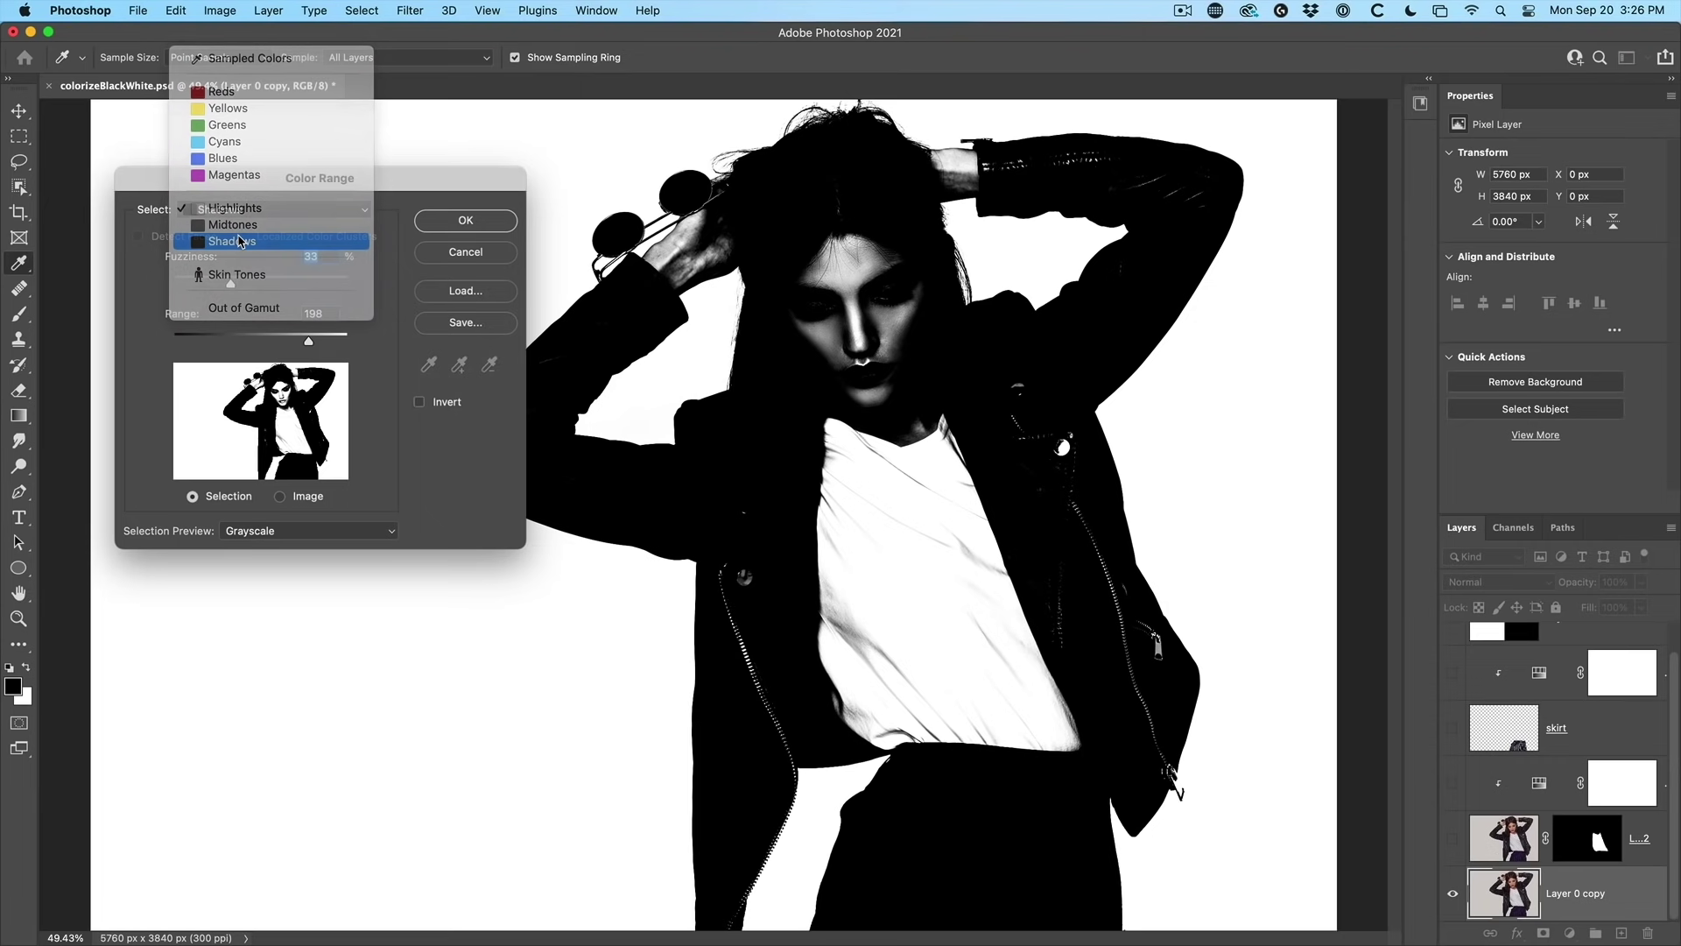
{"action": "left_click", "coordinate": [237, 237]}
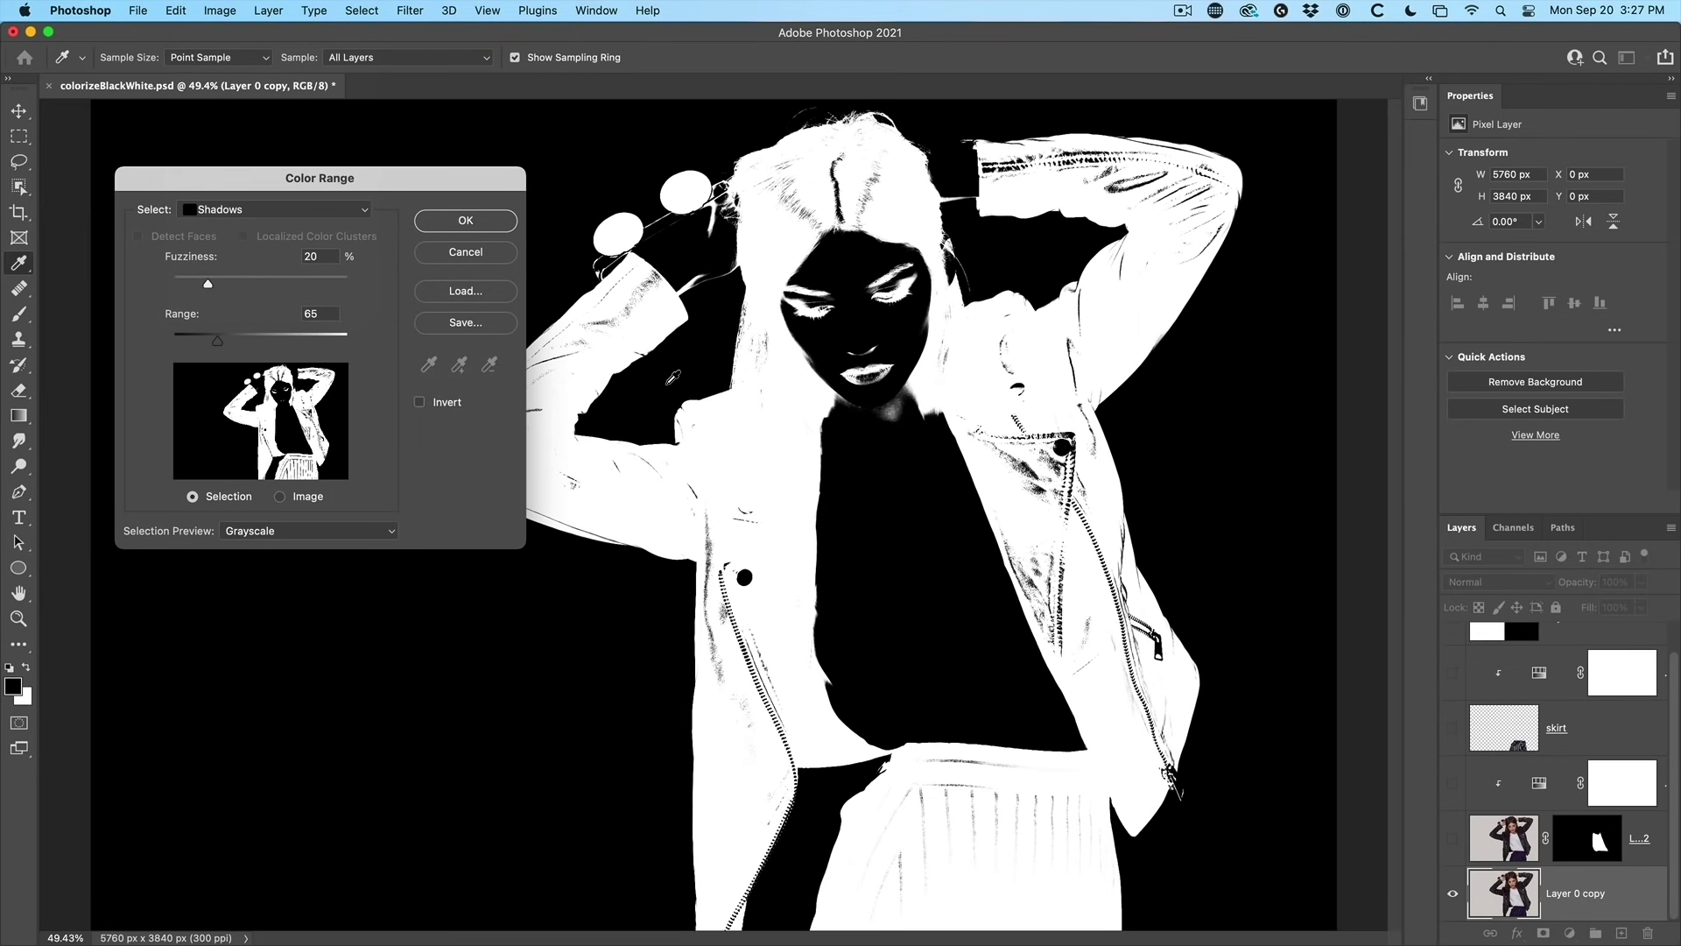